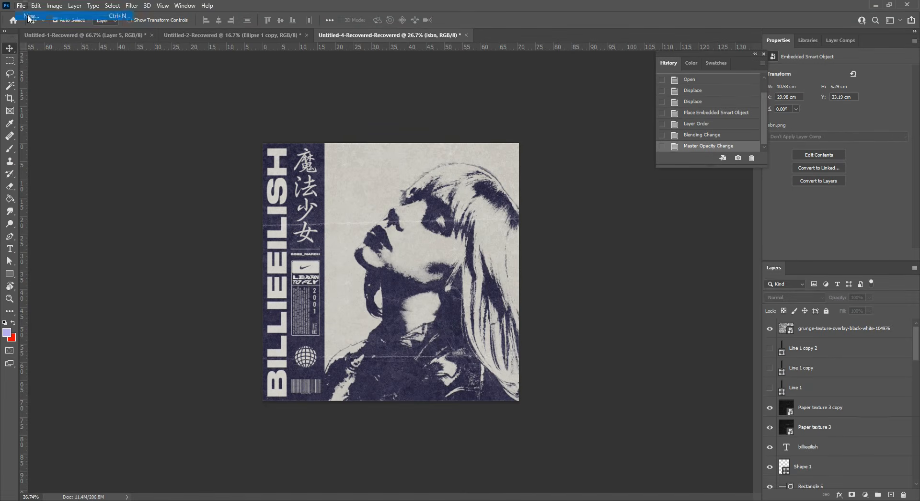
# Create a new 2000 x 2000 pixel document at 72 pixels/inch in RGB Color
pyautogui.hotkey('ctrl', 'n')
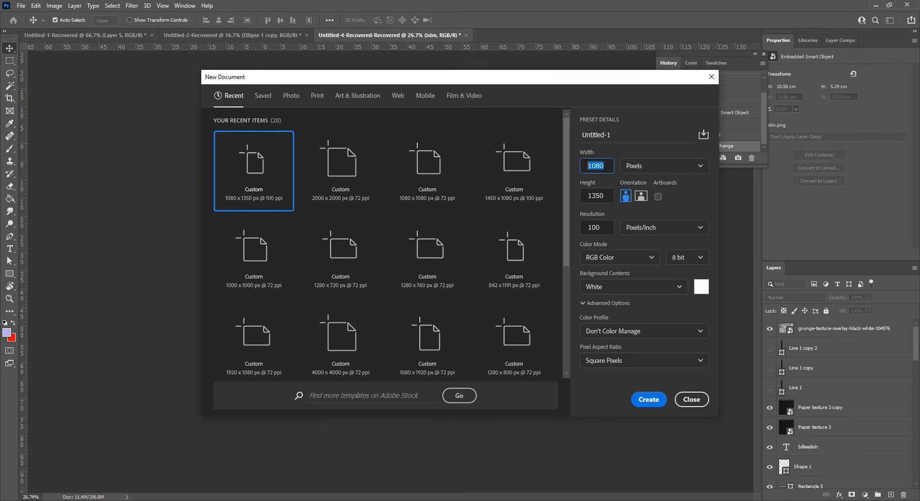
pyautogui.press('BackSpace')
pyautogui.press('Tab')
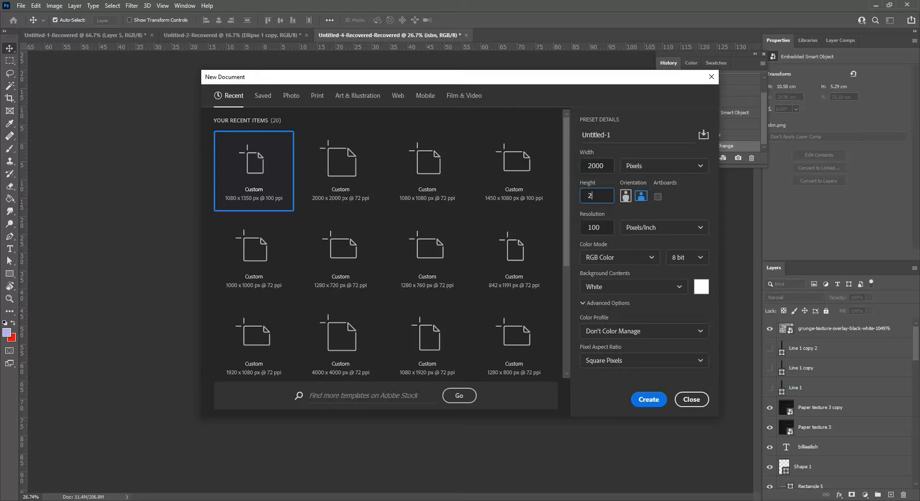
pyautogui.press('Tab')
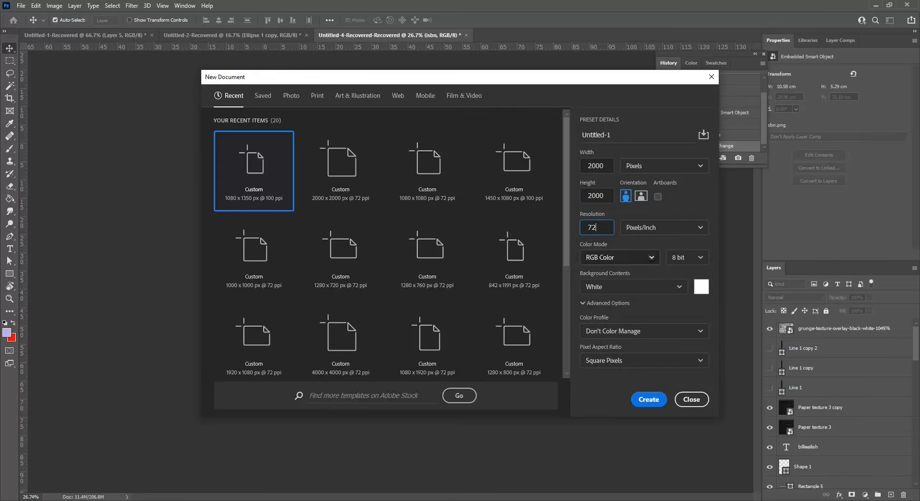
pyautogui.click(620, 258)
pyautogui.click(606, 308)
pyautogui.click(606, 303)
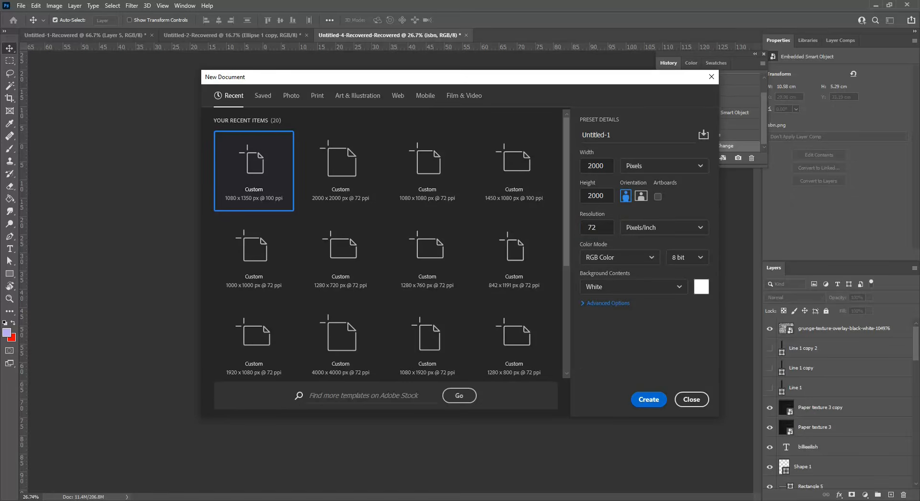
pyautogui.click(648, 400)
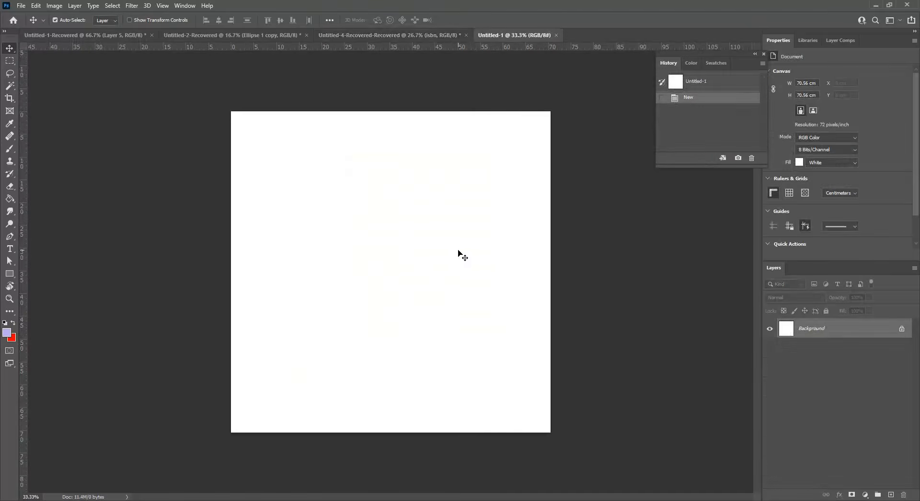
# Place the billie-eilish photo centred on the canvas and enlarge it to about 56 x 56 cm
pyautogui.scroll(4, 448, 251)
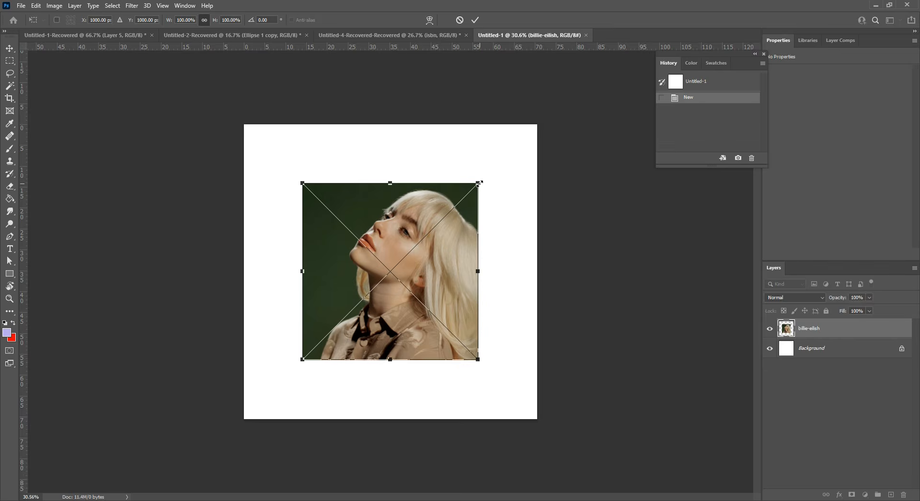
pyautogui.moveTo(479, 183); pyautogui.dragTo(507, 156)
pyautogui.press('Return')
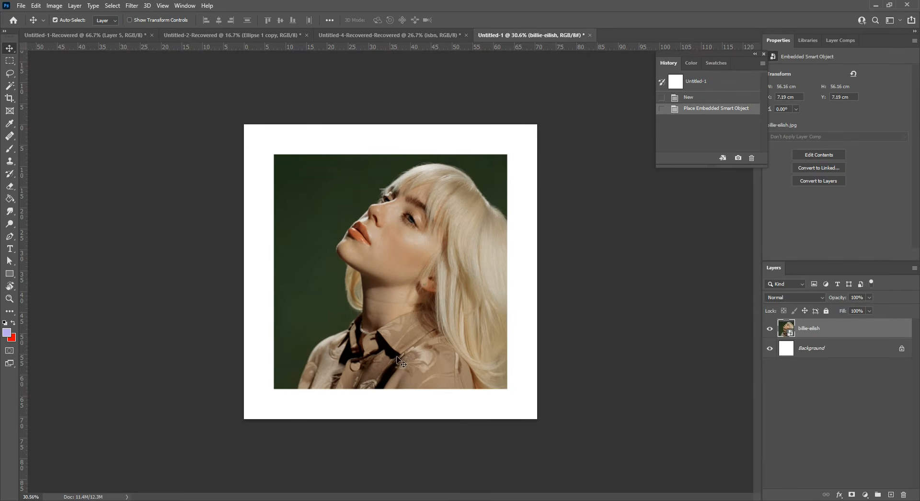
# Trace a closed Pen tool outline around the woman, following her shoulder, chin, face and hair
pyautogui.scroll(3, 357, 307)
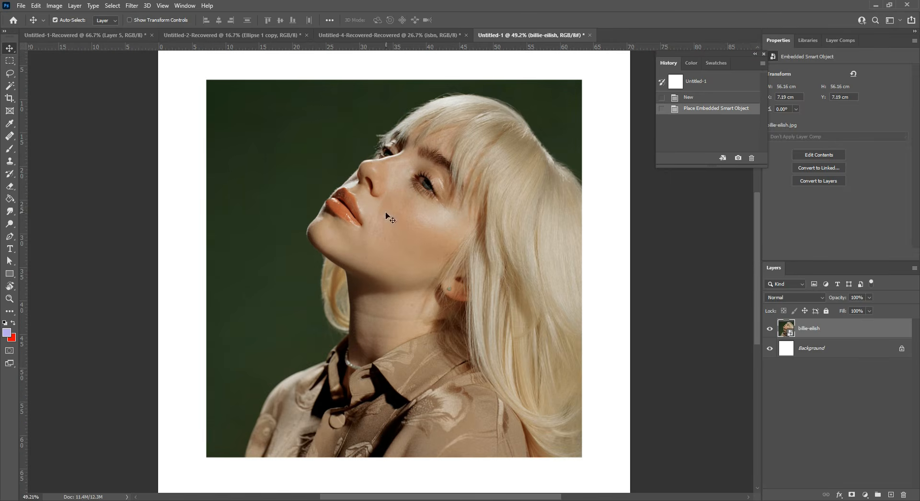
pyautogui.click(14, 239)
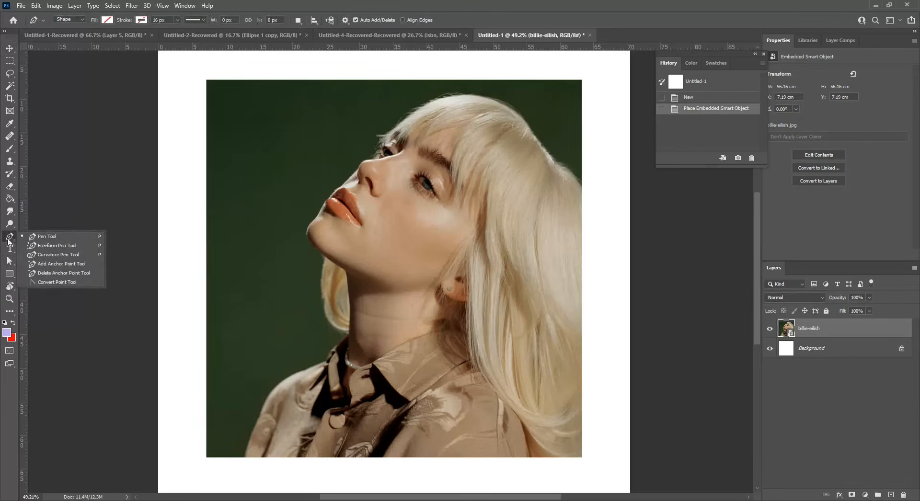
pyautogui.click(41, 236)
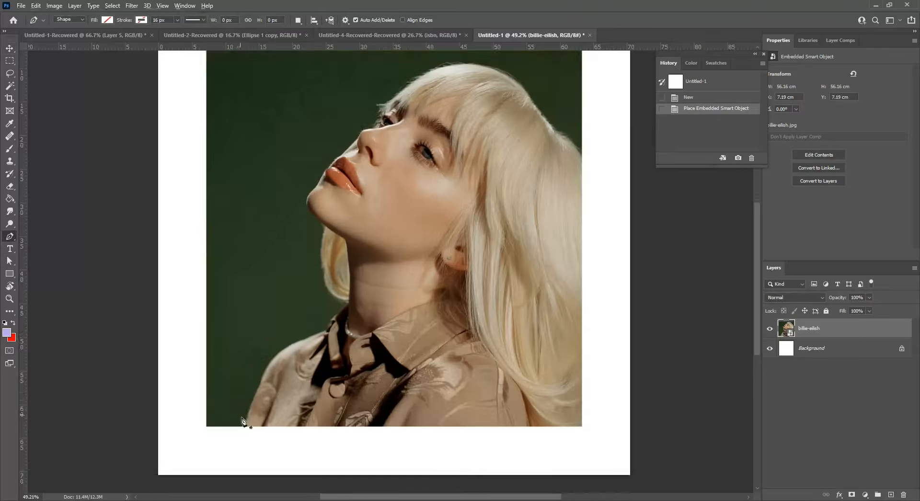
pyautogui.scroll(4, 248, 411)
pyautogui.click(245, 430)
pyautogui.moveTo(269, 360); pyautogui.dragTo(271, 355)
pyautogui.scroll(2, 309, 301)
pyautogui.moveTo(295, 301); pyautogui.dragTo(350, 298)
pyautogui.scroll(2, 351, 298)
pyautogui.moveTo(385, 322); pyautogui.dragTo(400, 323)
pyautogui.scroll(3, 402, 318)
pyautogui.click(433, 390)
pyautogui.scroll(3, 433, 336)
pyautogui.click(404, 462)
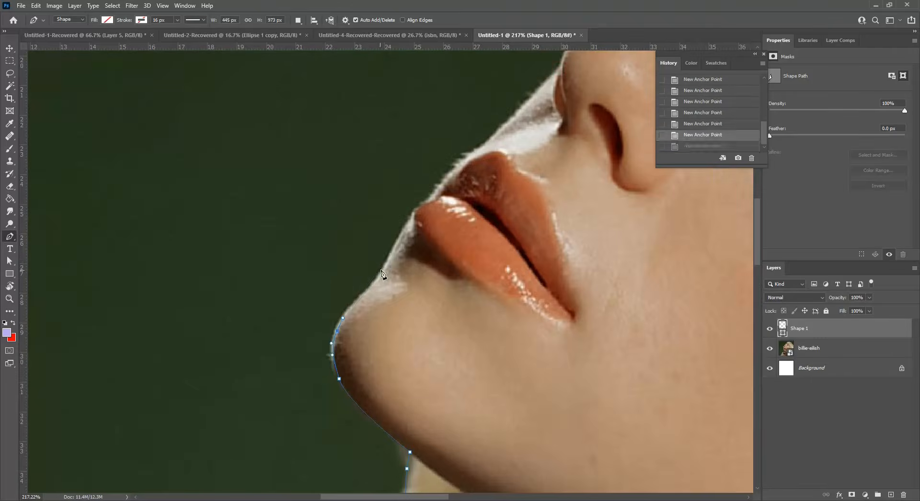
pyautogui.scroll(3, 431, 288)
pyautogui.click(626, 254)
pyautogui.scroll(3, 480, 239)
pyautogui.click(320, 255)
pyautogui.scroll(-10, 412, 268)
# Turn the traced outline into a selection and copy the woman from the billie-eilish layer to a new layer
pyautogui.hotkey('ctrl', 'Return')
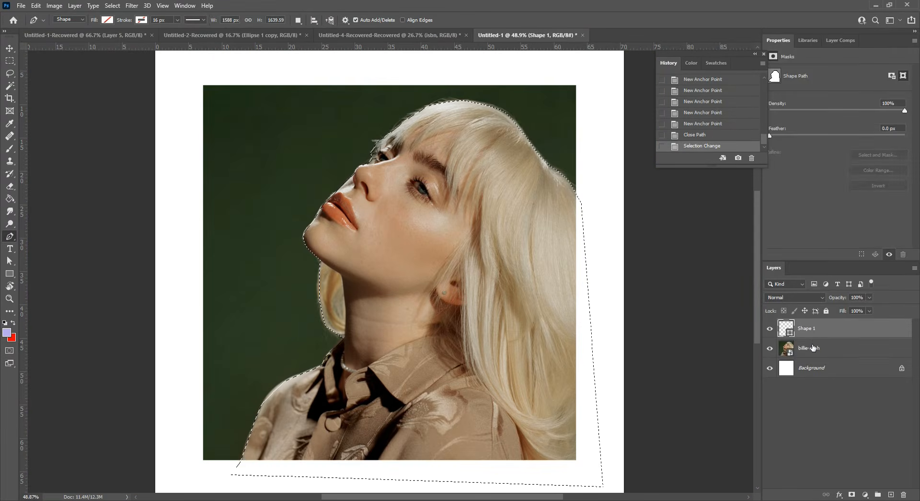
pyautogui.click(809, 348)
pyautogui.hotkey('ctrl', 'j')
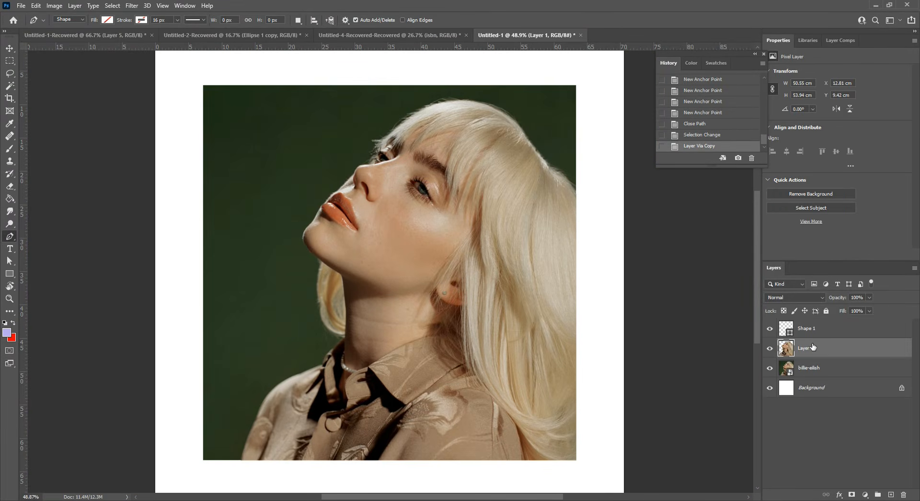
# Delete the Shape 1 layer and the original billie-eilish photo layer
pyautogui.click(824, 322)
pyautogui.press('Delete')
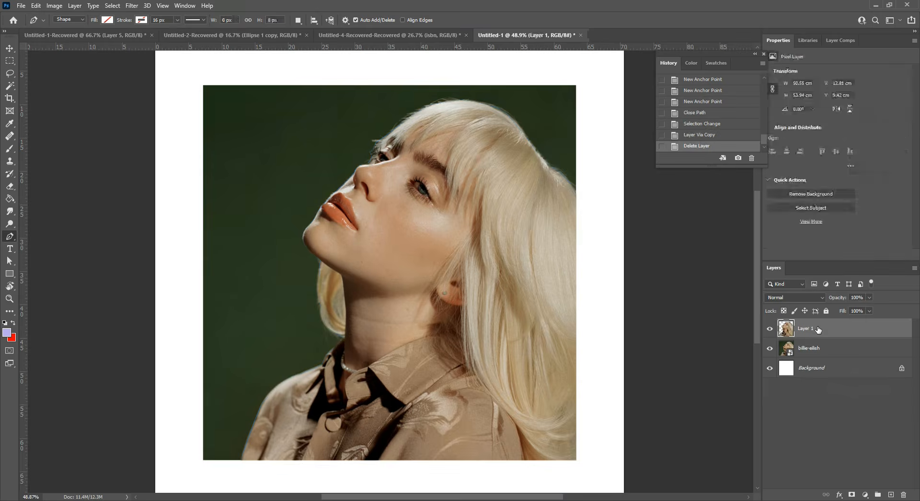
pyautogui.click(802, 349)
pyautogui.press('Delete')
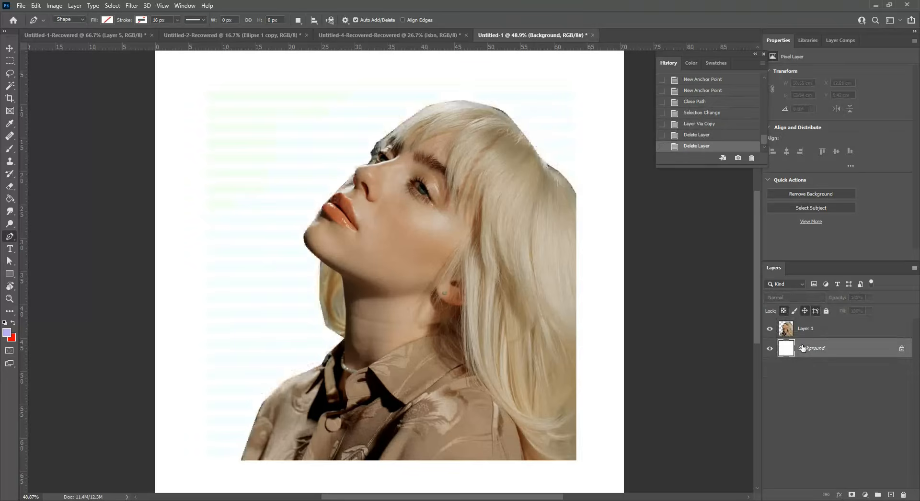
# Turn the Layer 1 cutout black and white with a Hue/Saturation adjustment at saturation -100
pyautogui.click(774, 331)
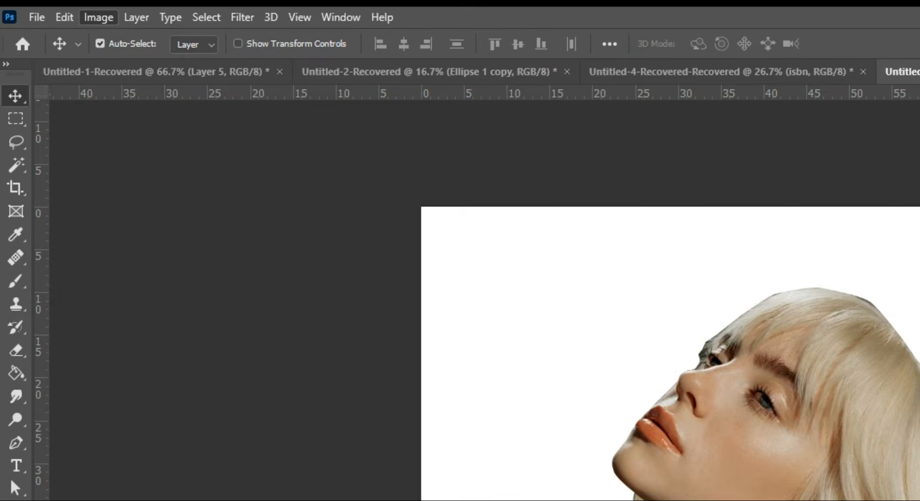
pyautogui.moveTo(144, 62)
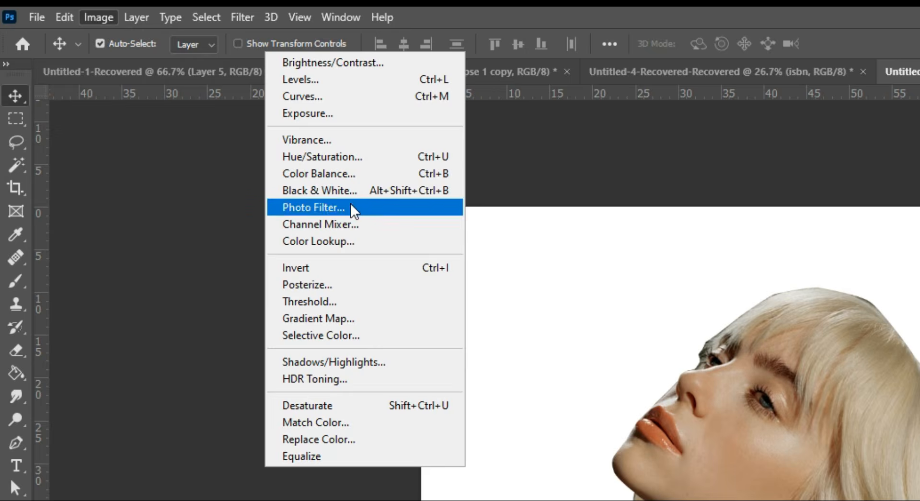
pyautogui.click(353, 157)
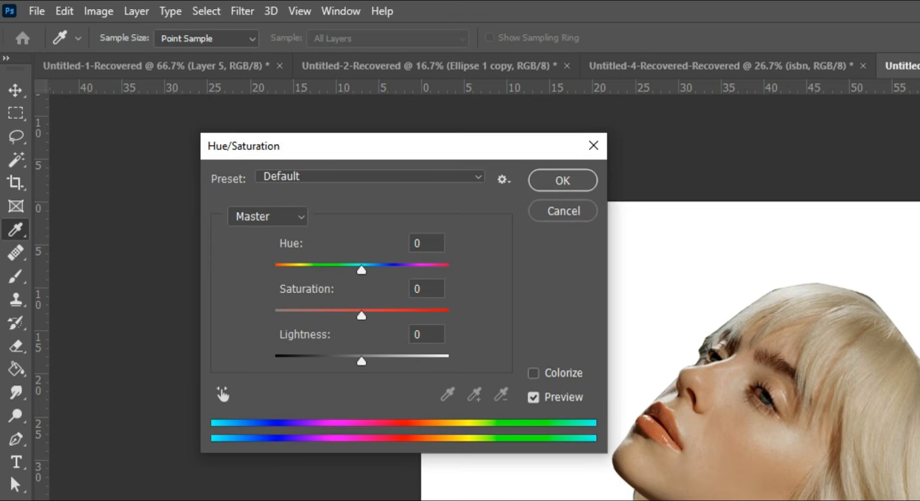
pyautogui.moveTo(361, 317); pyautogui.dragTo(274, 316)
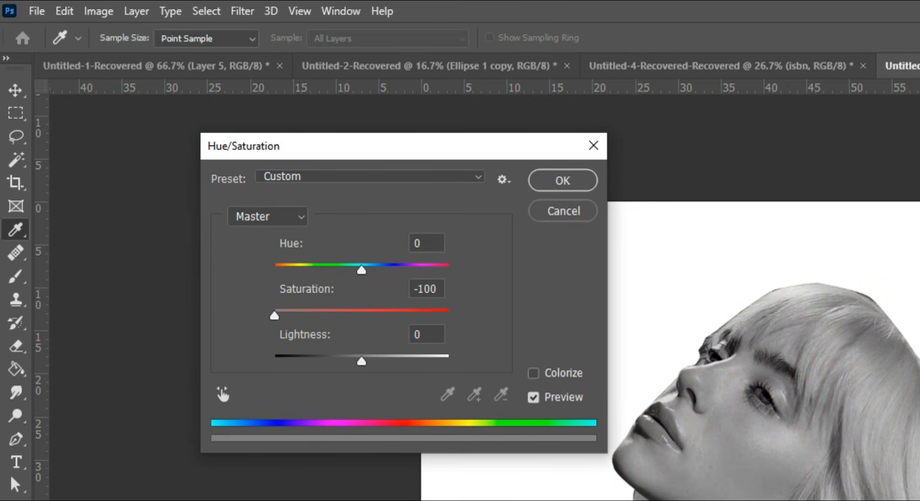
pyautogui.click(563, 181)
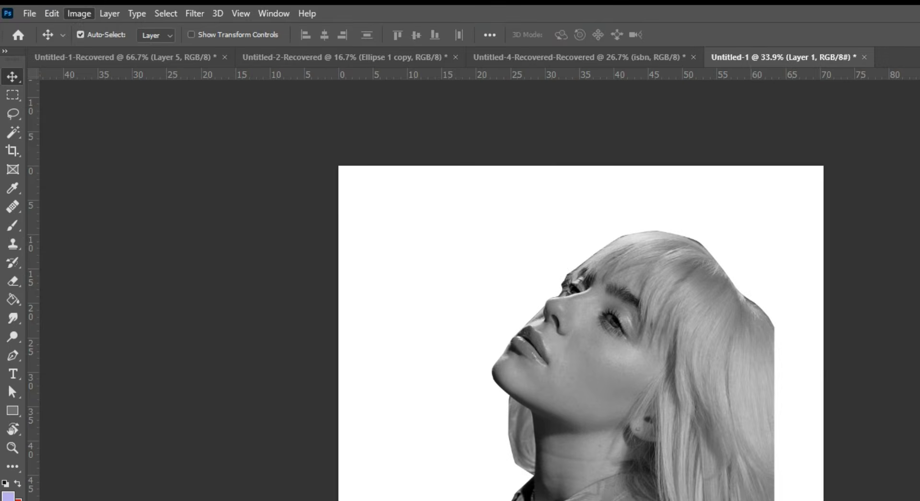
# Raise the cutout's contrast with an S-shaped Curves adjustment, mapping input 24 to output 15 and input 64 to output 80
pyautogui.click(54, 5)
pyautogui.moveTo(67, 25)
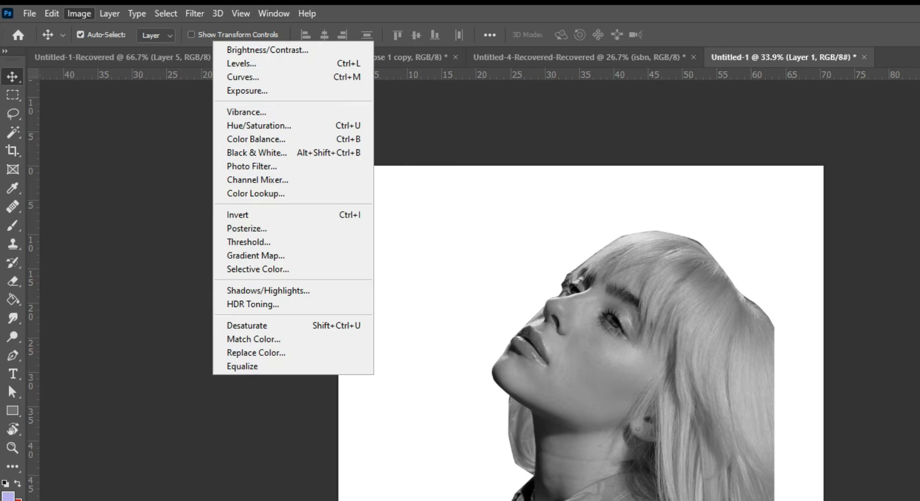
pyautogui.click(243, 76)
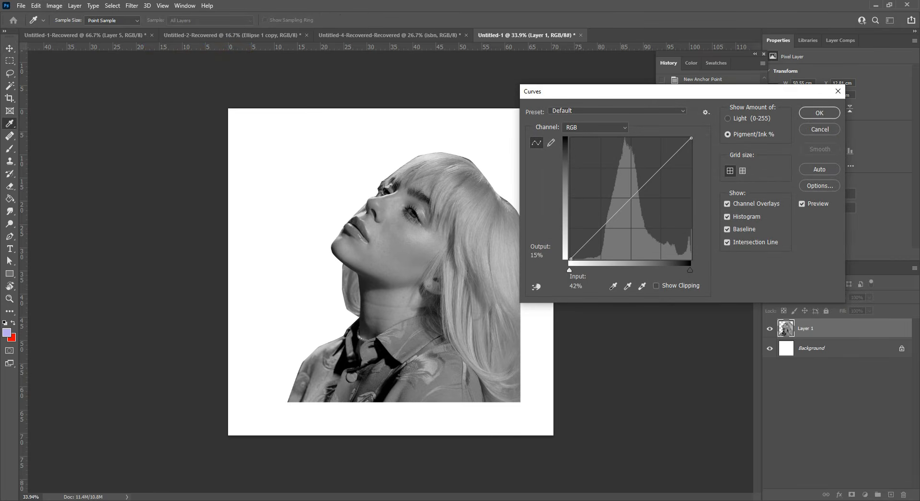
pyautogui.moveTo(592, 235); pyautogui.dragTo(595, 239)
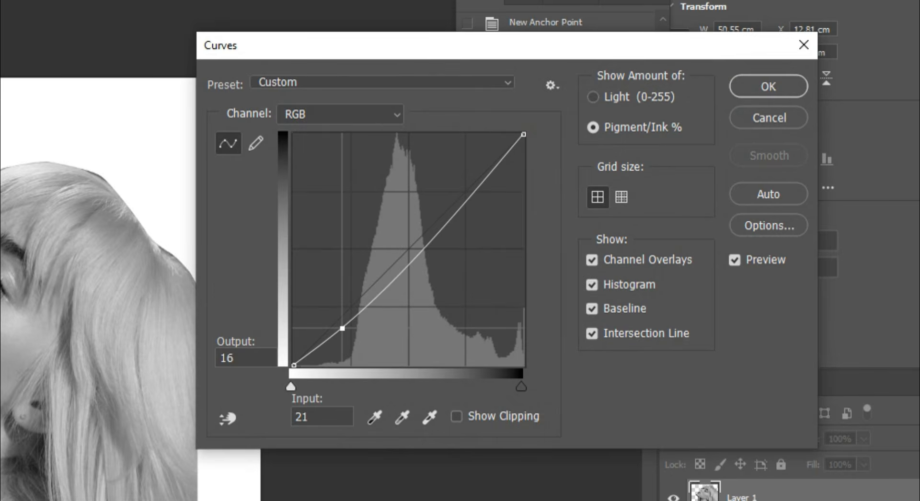
pyautogui.moveTo(439, 223); pyautogui.dragTo(437, 190)
pyautogui.moveTo(342, 328); pyautogui.dragTo(348, 331)
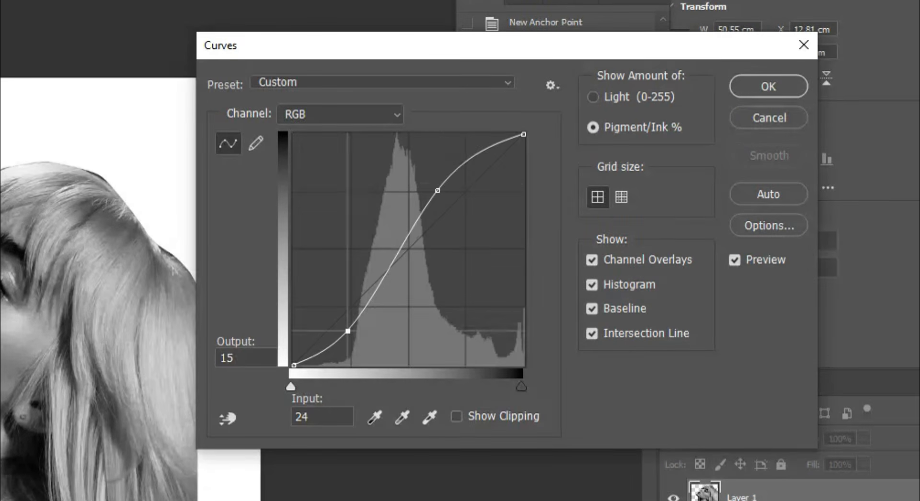
pyautogui.moveTo(438, 190); pyautogui.dragTo(439, 181)
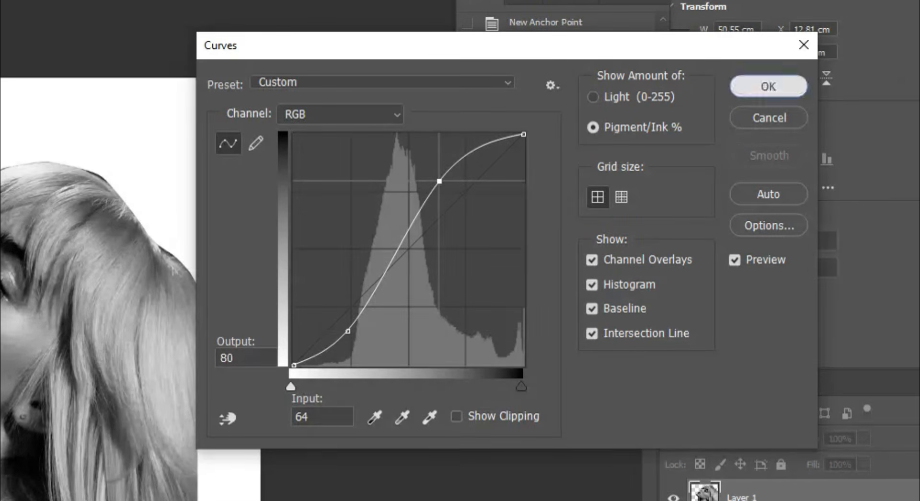
pyautogui.click(768, 86)
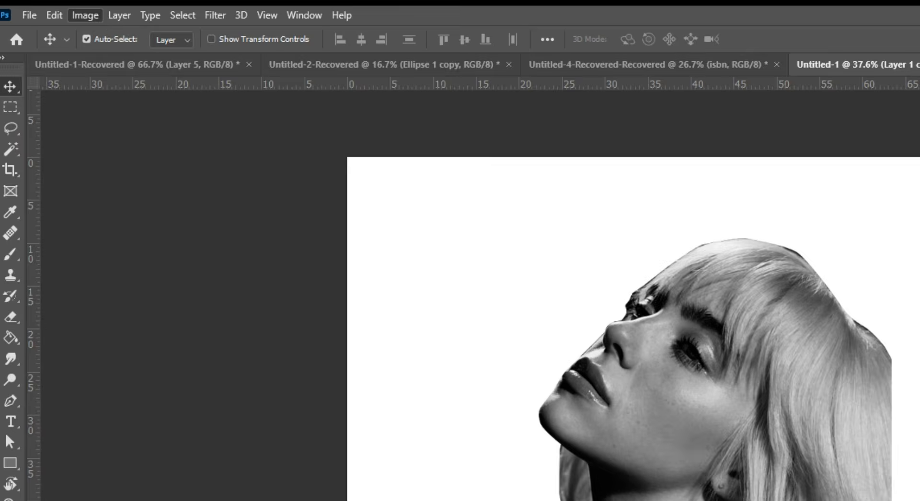
# Duplicate the cutout layer and apply Exposure to the copy, adjusting offset and gamma correction for a harsh black-and-white look
pyautogui.click(54, 6)
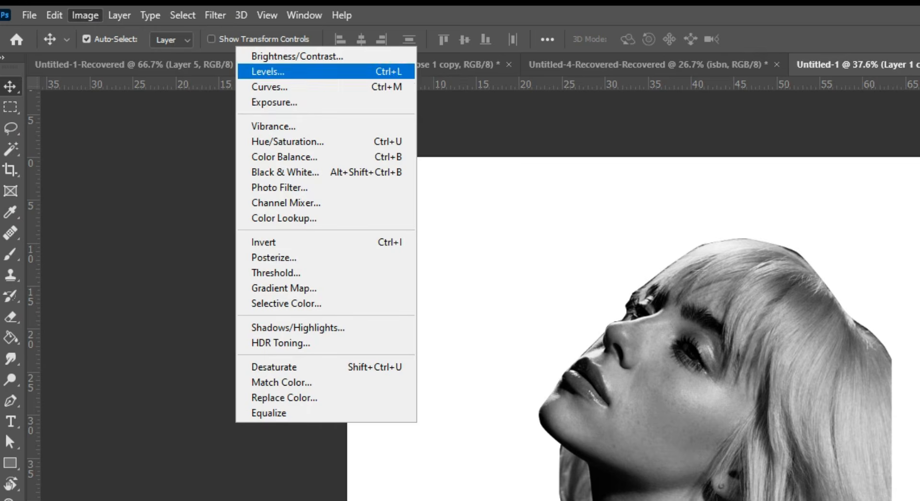
pyautogui.click(316, 107)
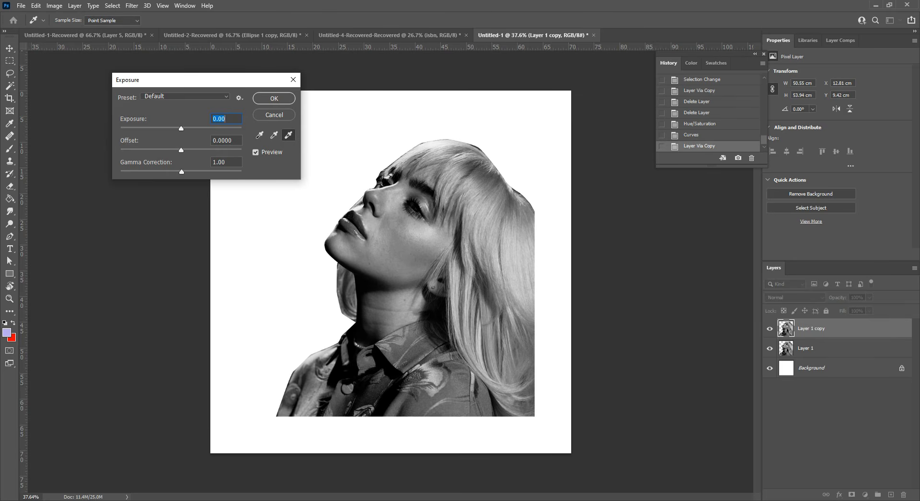
pyautogui.moveTo(181, 151)
pyautogui.mouseDown()
pyautogui.moveTo(120, 151)
pyautogui.moveTo(220, 151)
pyautogui.moveTo(182, 150)
pyautogui.mouseUp()
pyautogui.moveTo(182, 172); pyautogui.dragTo(162, 185)
pyautogui.moveTo(182, 151); pyautogui.dragTo(137, 172)
pyautogui.click(274, 98)
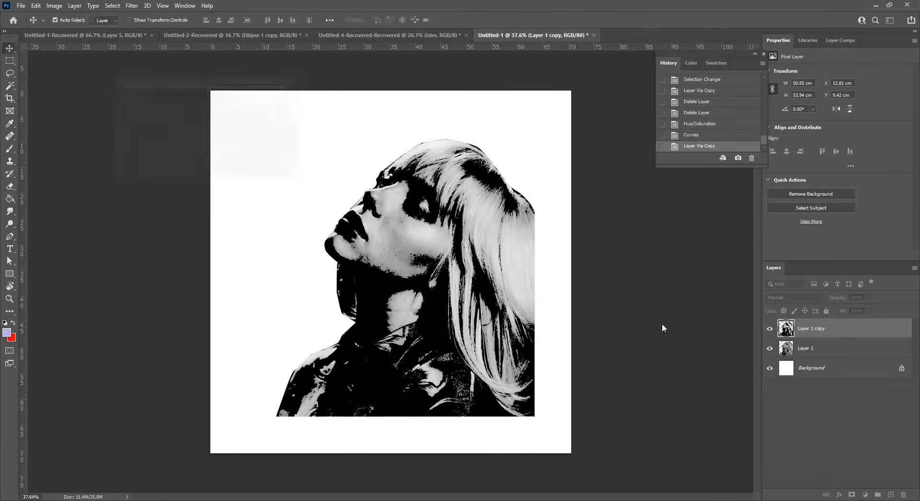
# Hide Layer 1 and select the black areas of Layer 1 copy using Color Range with fuzziness 200
pyautogui.click(769, 348)
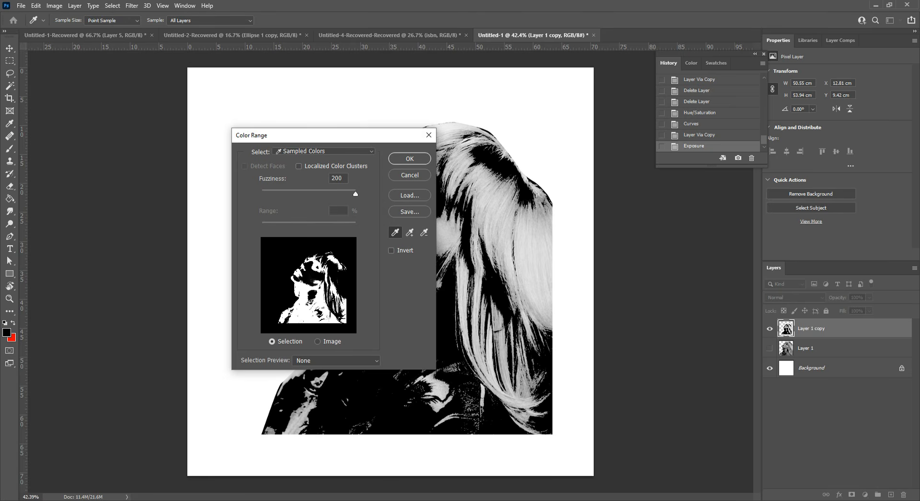
pyautogui.click(409, 159)
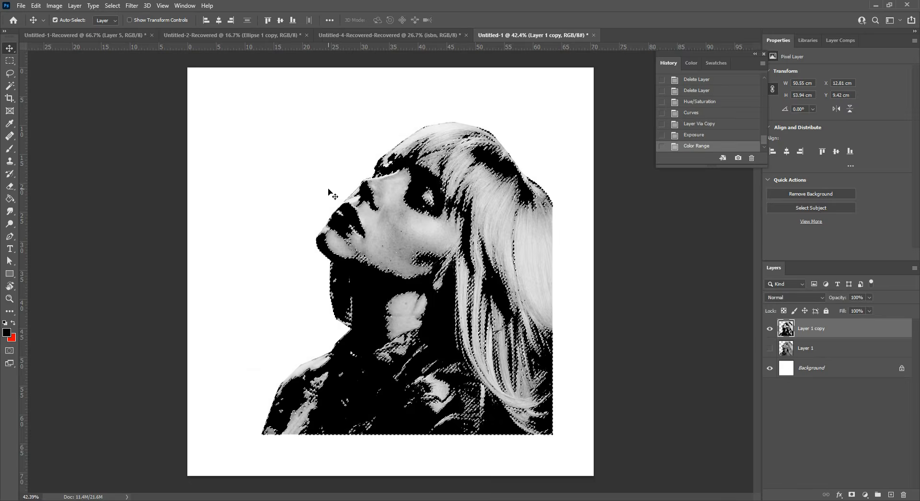
pyautogui.scroll(4, 474, 217)
pyautogui.scroll(-4, 474, 217)
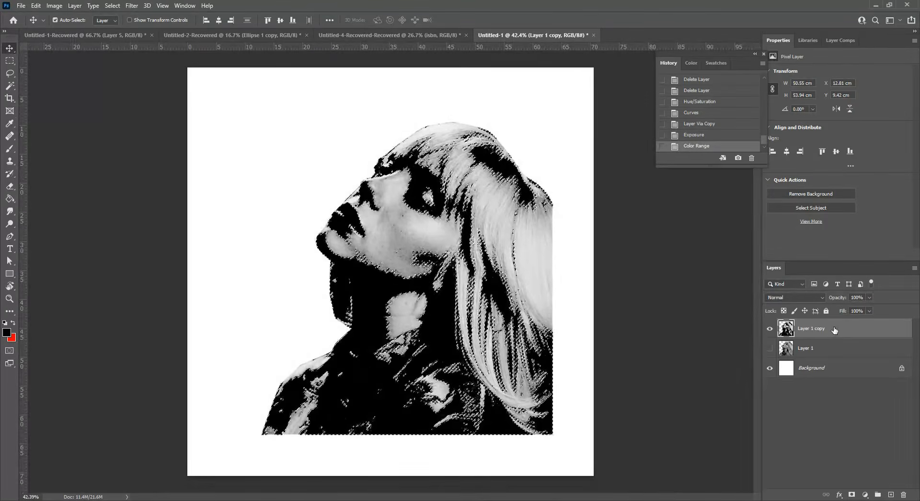
# Copy the selected black areas to a new layer and hide Layer 1 copy
pyautogui.hotkey('ctrl', 'j')
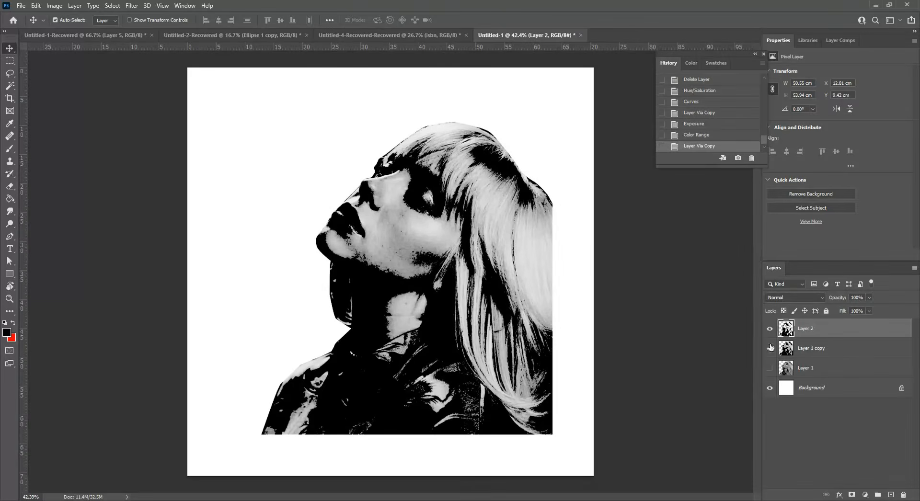
pyautogui.click(770, 348)
pyautogui.scroll(-3, 427, 303)
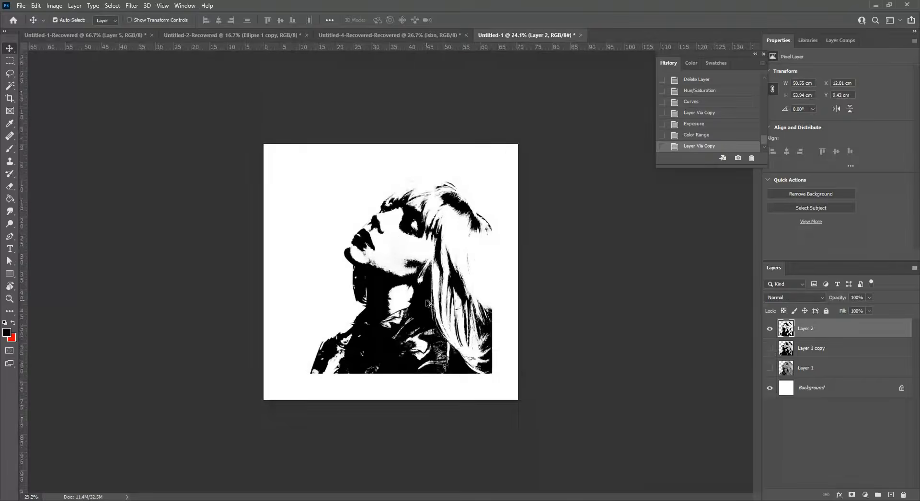
pyautogui.scroll(3, 427, 302)
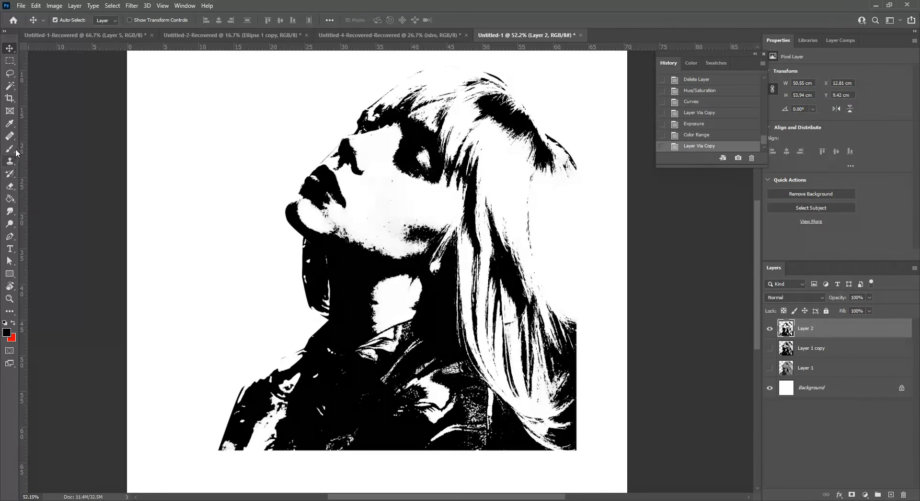
# Erase the stray black specks on the portrait's cheek with the Eraser on Layer 2
pyautogui.click(11, 187)
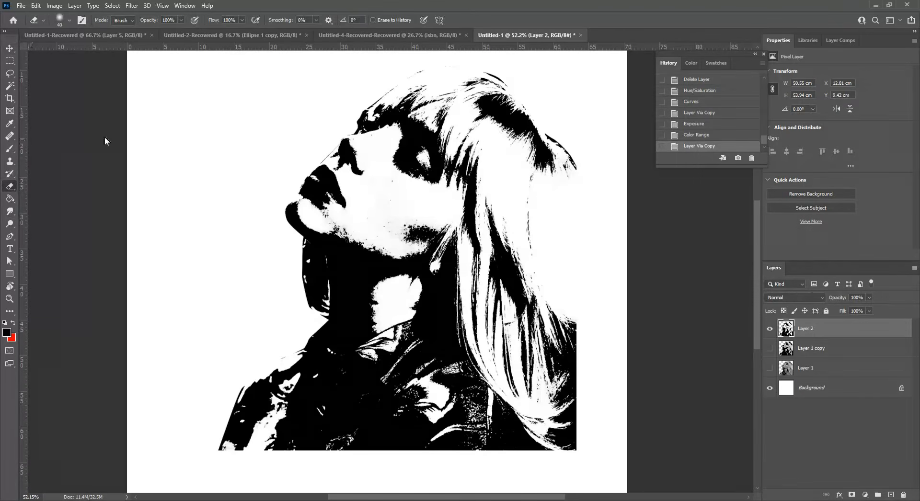
pyautogui.scroll(4, 382, 221)
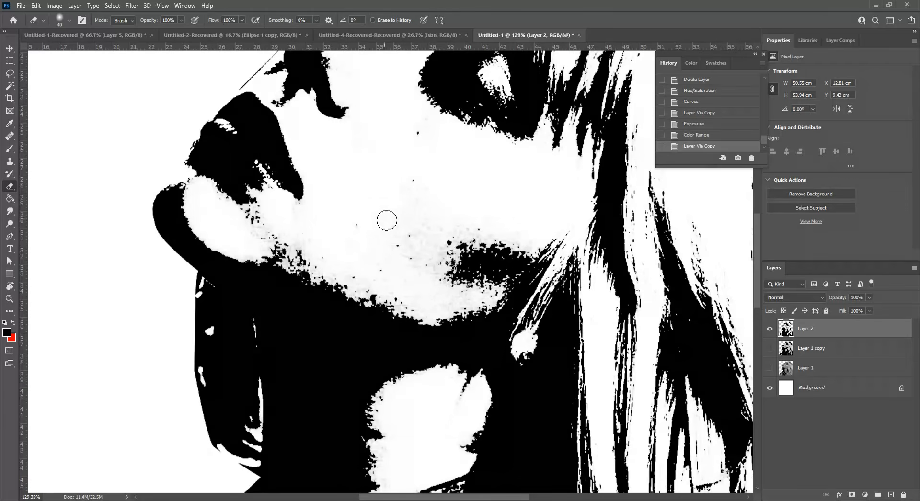
pyautogui.moveTo(434, 244); pyautogui.dragTo(424, 266)
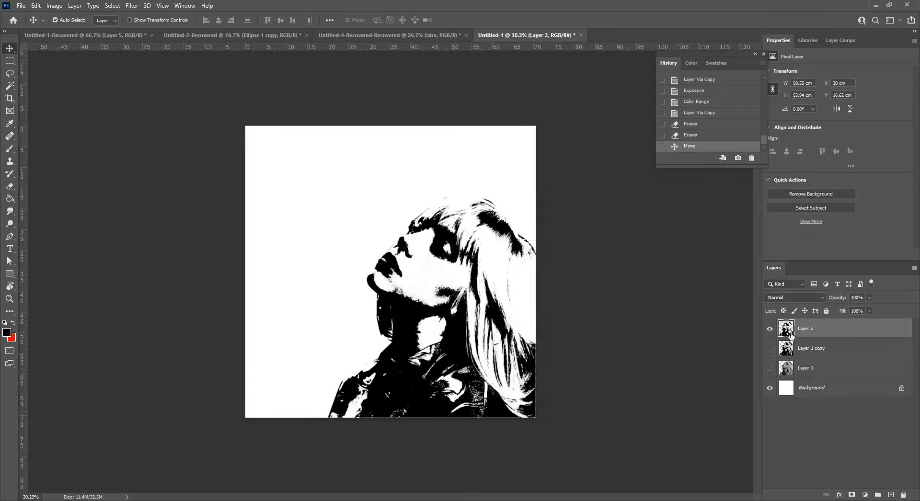
# Delete the hidden Layer 1 copy and Layer 1, keeping Layer 2 above the background
pyautogui.click(788, 349)
pyautogui.press('Delete')
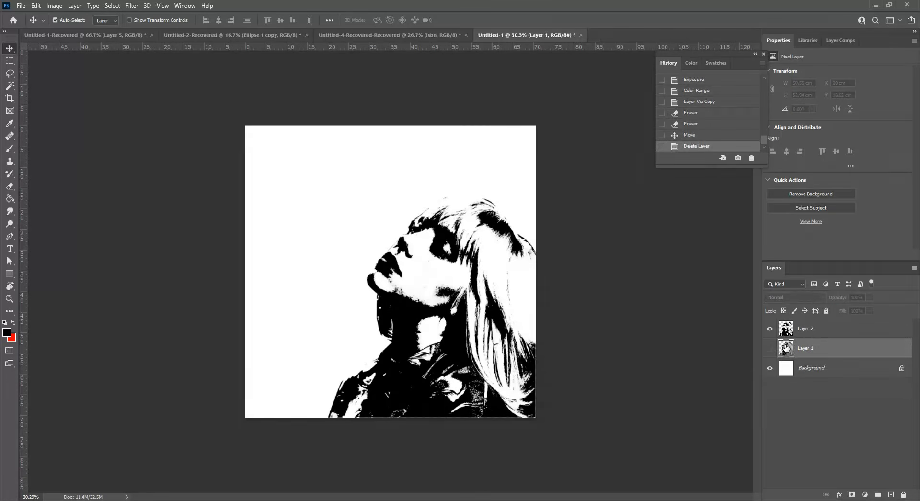
pyautogui.press('Delete')
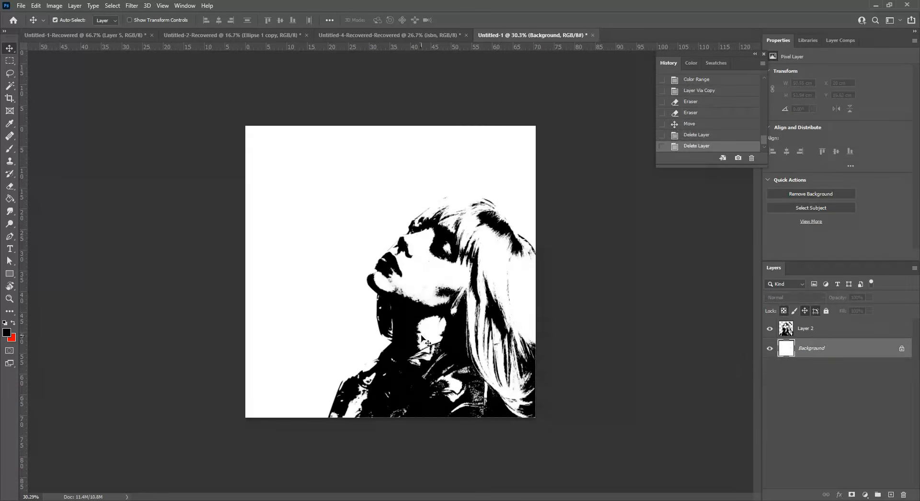
# Add a Color Overlay layer style to Layer 2 in dark navy 081229
pyautogui.click(786, 330)
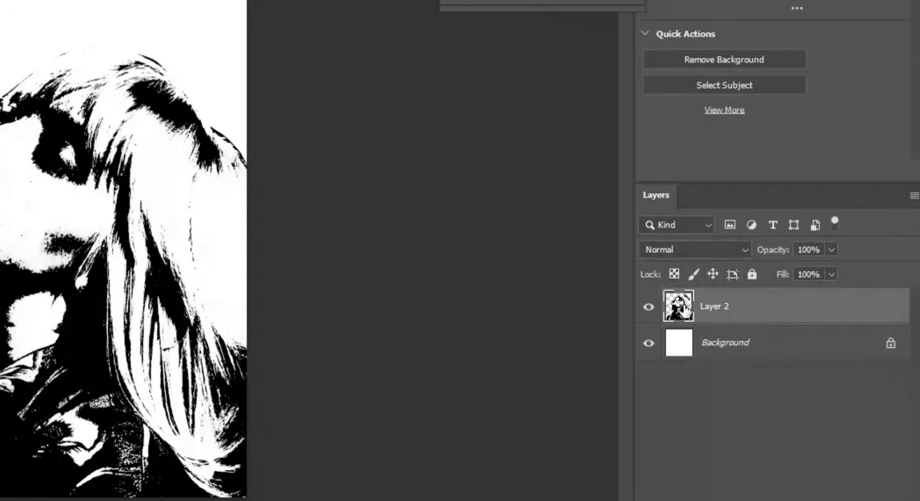
pyautogui.doubleClick(685, 309)
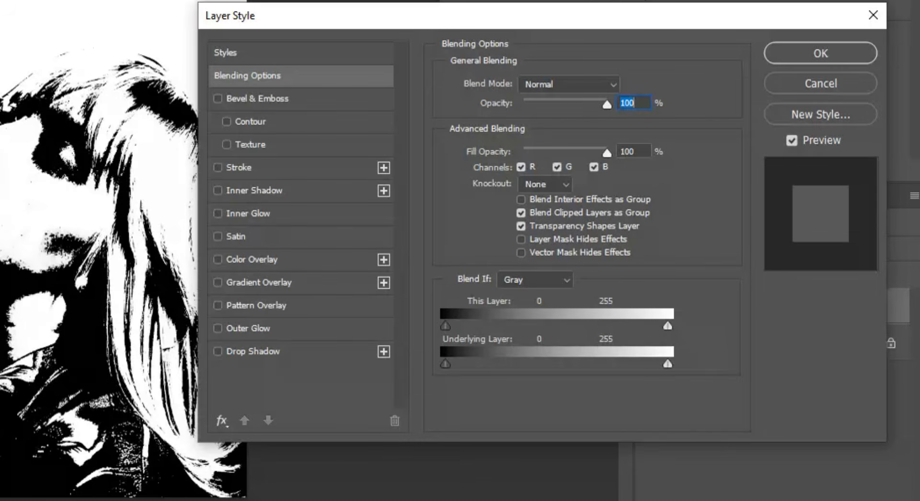
pyautogui.click(251, 259)
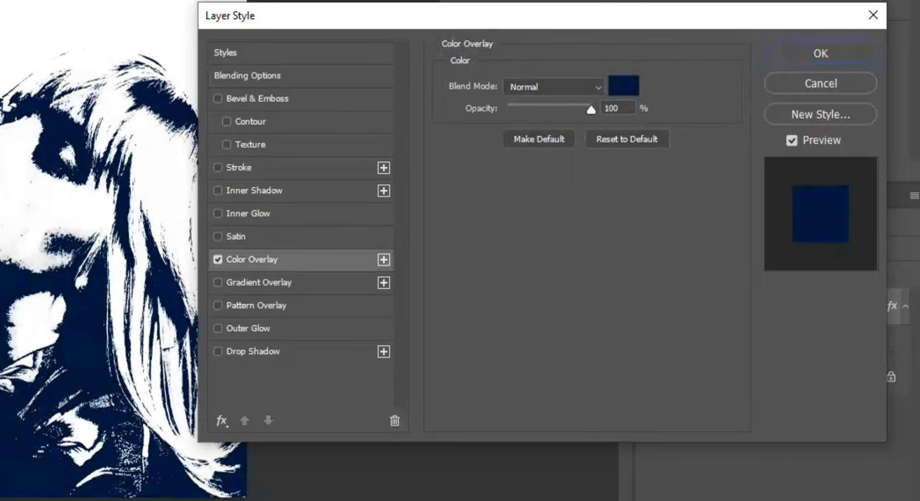
pyautogui.click(624, 86)
pyautogui.moveTo(590, 201)
pyautogui.mouseDown()
pyautogui.moveTo(517, 201)
pyautogui.moveTo(590, 210)
pyautogui.moveTo(598, 221)
pyautogui.mouseUp()
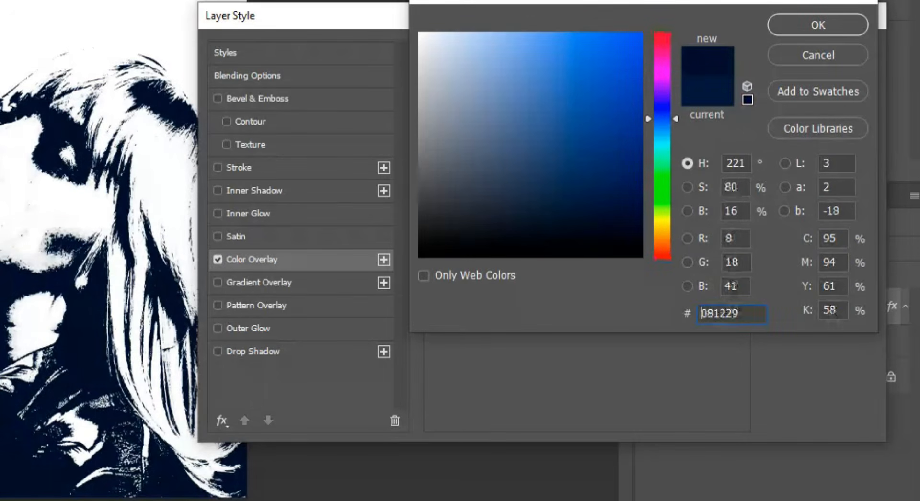
pyautogui.click(817, 25)
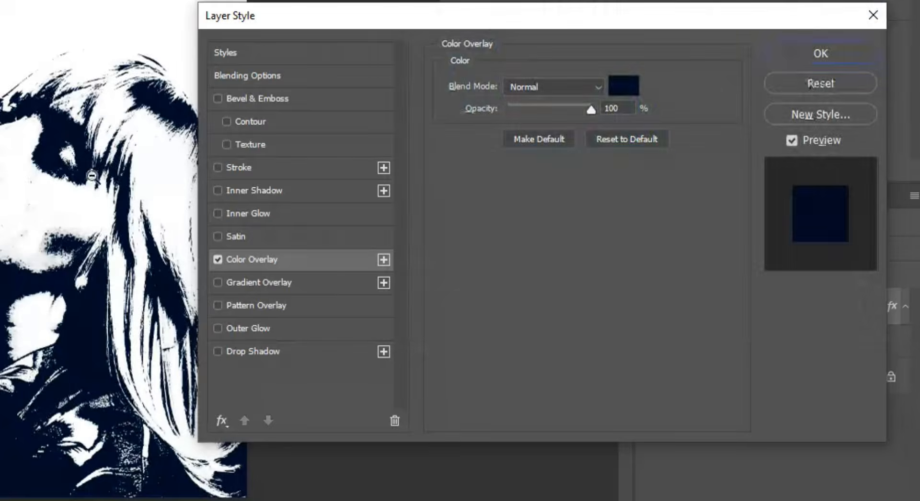
pyautogui.click(817, 54)
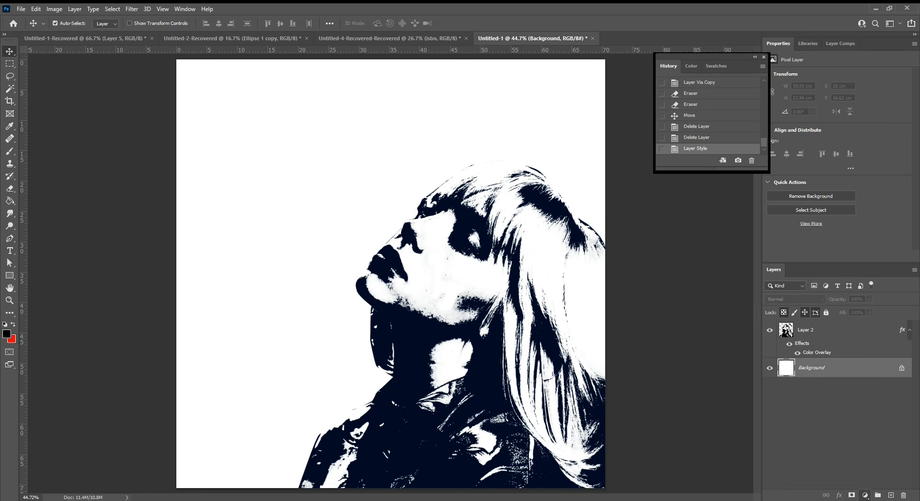
# Add a Solid Color fill layer above the Background in a pale cream with a hue of 51°
pyautogui.click(865, 495)
pyautogui.click(868, 323)
pyautogui.write('fbfbfb')
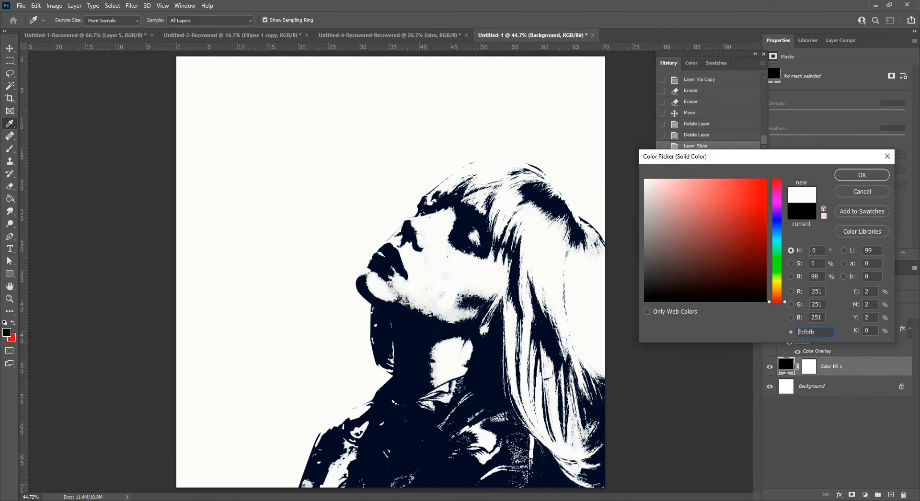
pyautogui.moveTo(644, 181)
pyautogui.mouseDown()
pyautogui.moveTo(625, 188)
pyautogui.moveTo(644, 187)
pyautogui.mouseUp()
pyautogui.click(776, 283)
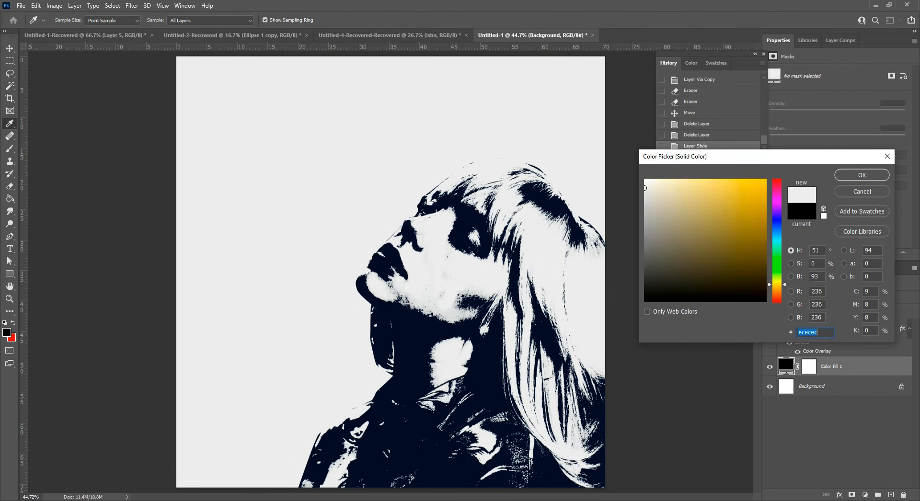
pyautogui.click(653, 191)
pyautogui.click(653, 185)
pyautogui.click(862, 175)
pyautogui.scroll(-6, 391, 272)
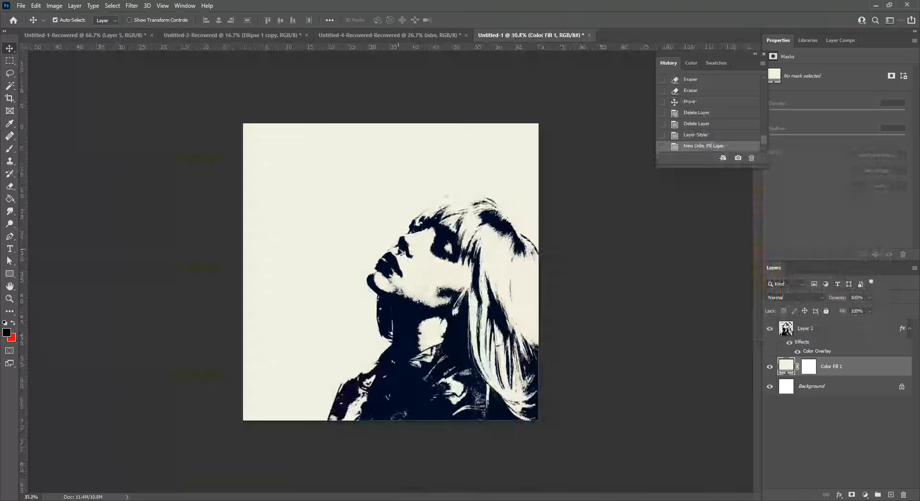
# Draw a tall rectangle shape about 448 × 2042 px along the canvas's left edge, above Layer 2
pyautogui.scroll(4, 391, 272)
pyautogui.click(814, 329)
pyautogui.click(12, 274)
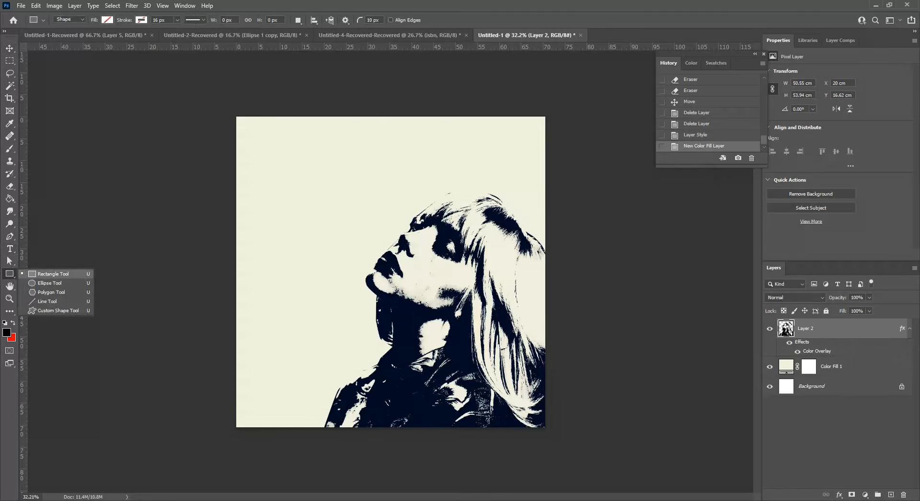
pyautogui.click(54, 275)
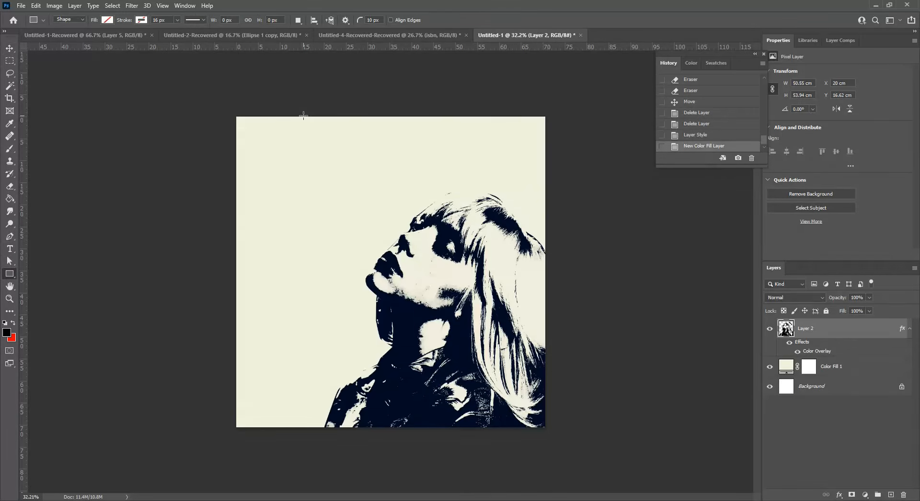
pyautogui.moveTo(302, 115); pyautogui.dragTo(233, 432)
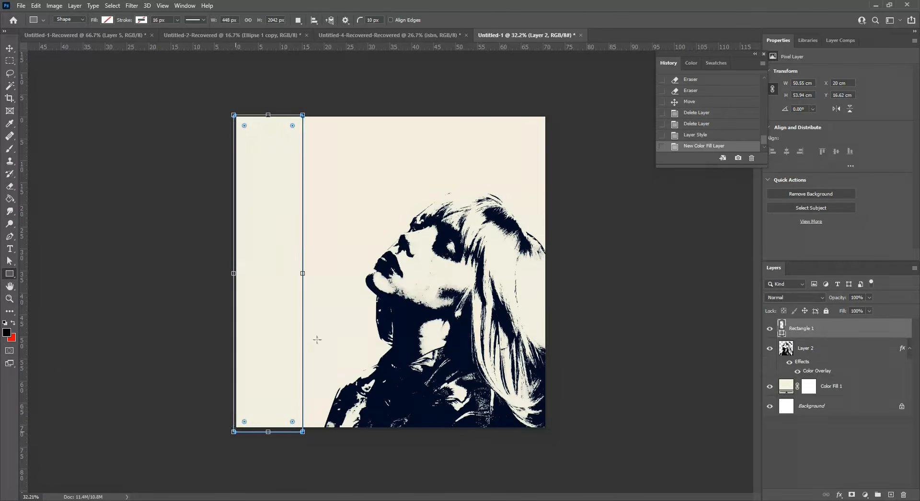
# Fill the rectangle with the portrait's dark navy 081229, sampled from the artwork
pyautogui.click(106, 20)
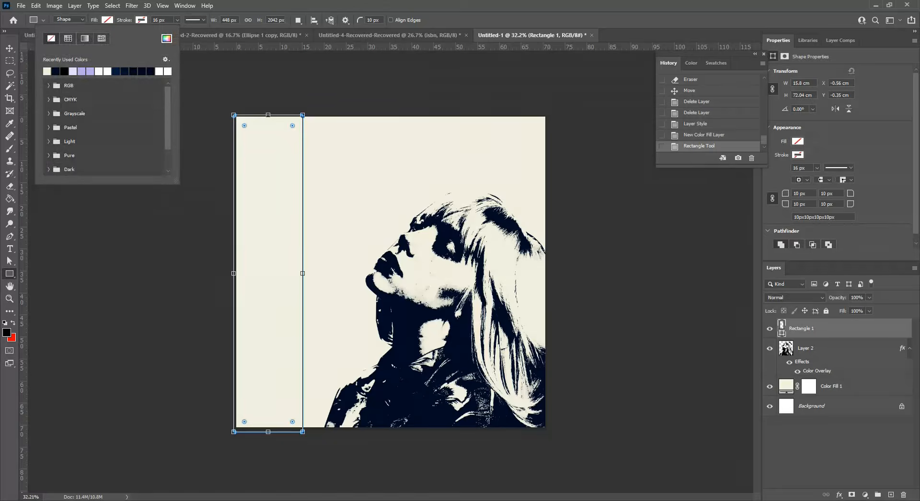
pyautogui.click(166, 38)
pyautogui.click(416, 311)
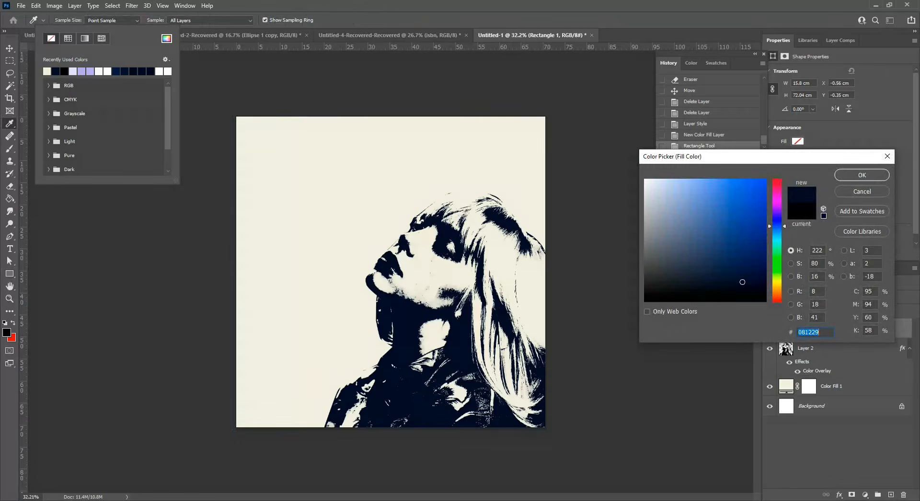
pyautogui.click(861, 175)
pyautogui.press('Escape')
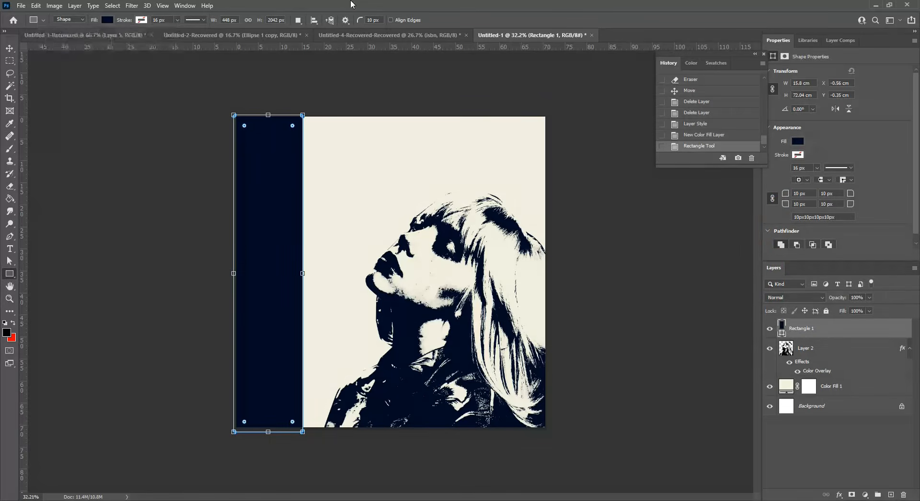
# Widen the navy rectangle slightly toward the portrait with Free Transform
pyautogui.click(9, 49)
pyautogui.scroll(-8, 285, 275)
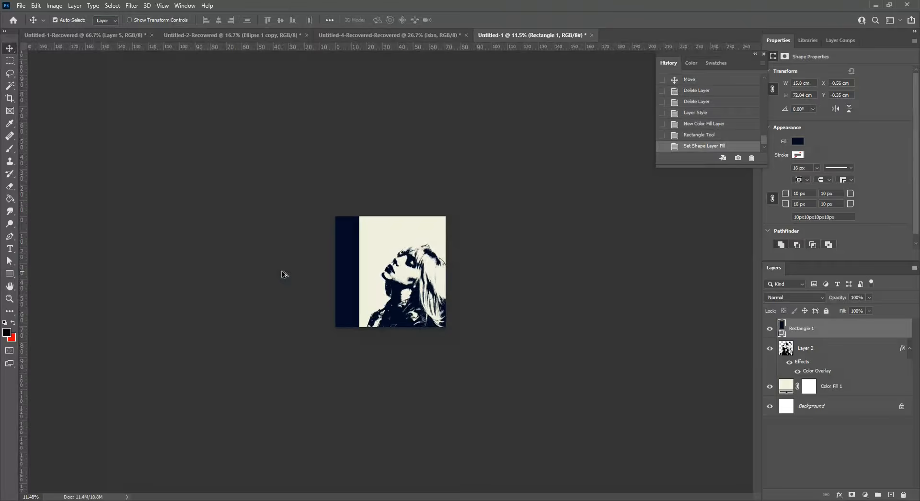
pyautogui.scroll(6, 301, 273)
pyautogui.scroll(3, 298, 276)
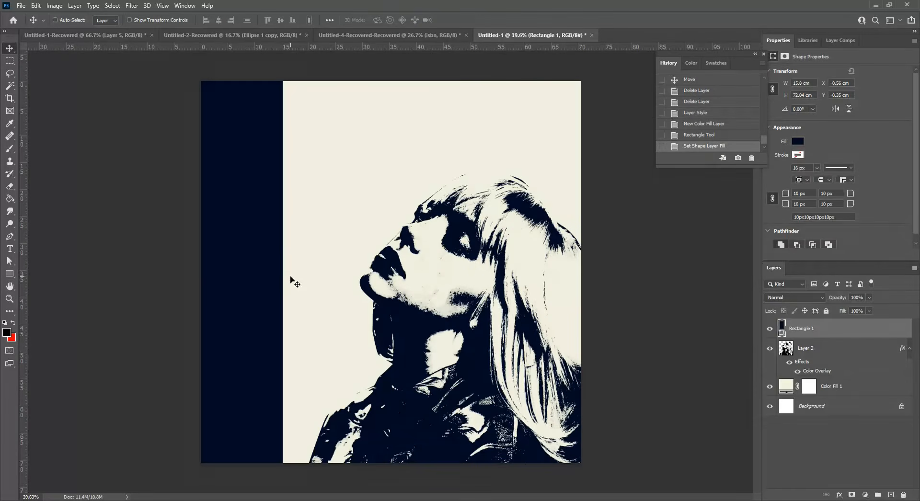
pyautogui.hotkey('ctrl', 't')
pyautogui.moveTo(284, 275); pyautogui.dragTo(296, 275)
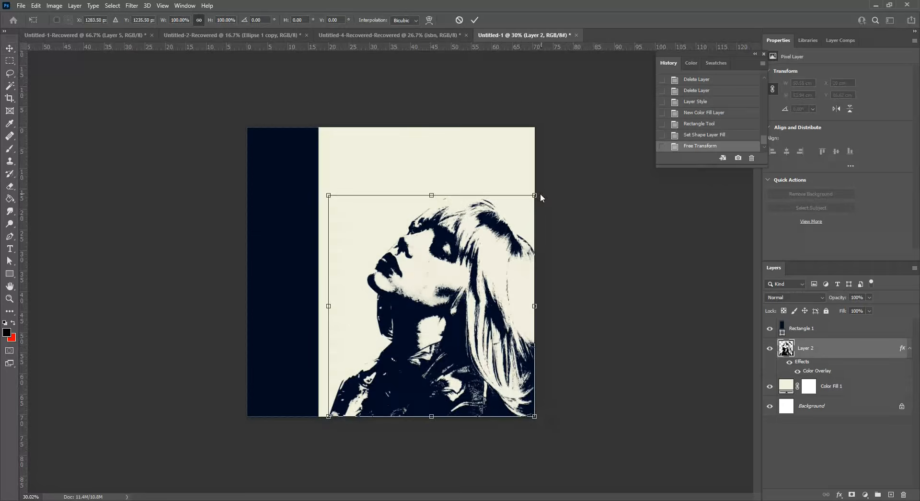
# Scale the portrait on Layer 2 up to about 119% and shift it upward beside the navy stripe
pyautogui.moveTo(535, 194); pyautogui.dragTo(555, 175)
pyautogui.moveTo(510, 252); pyautogui.dragTo(513, 235)
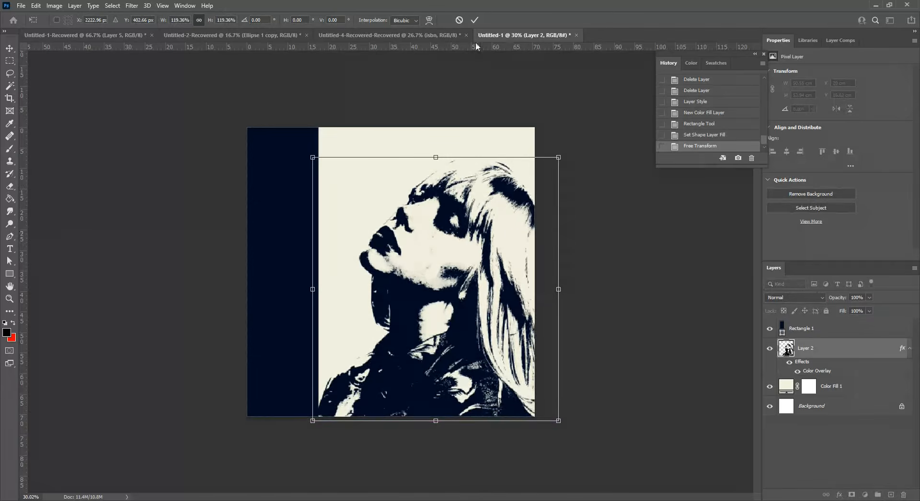
pyautogui.click(475, 20)
pyautogui.hotkey('ctrl', '0')
# Place a new text layer near the upper end of the navy stripe and set its font to Druk Wide Bold
pyautogui.press('t')
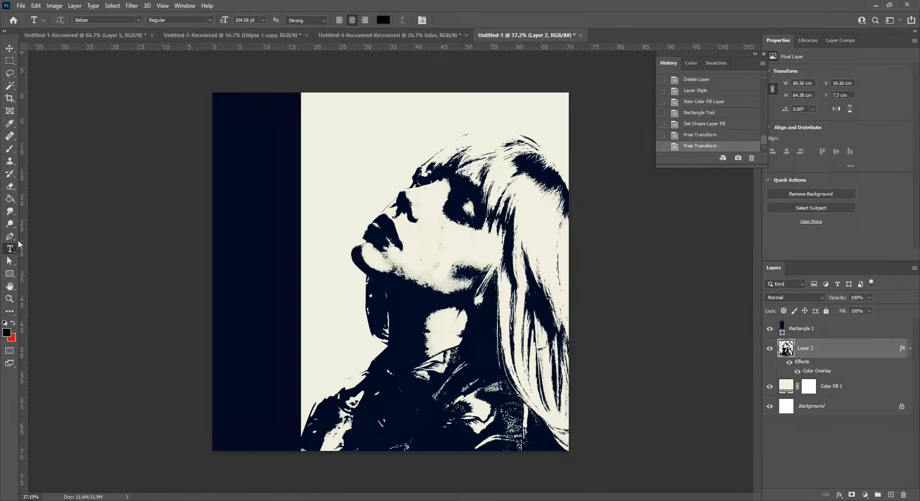
pyautogui.click(326, 166)
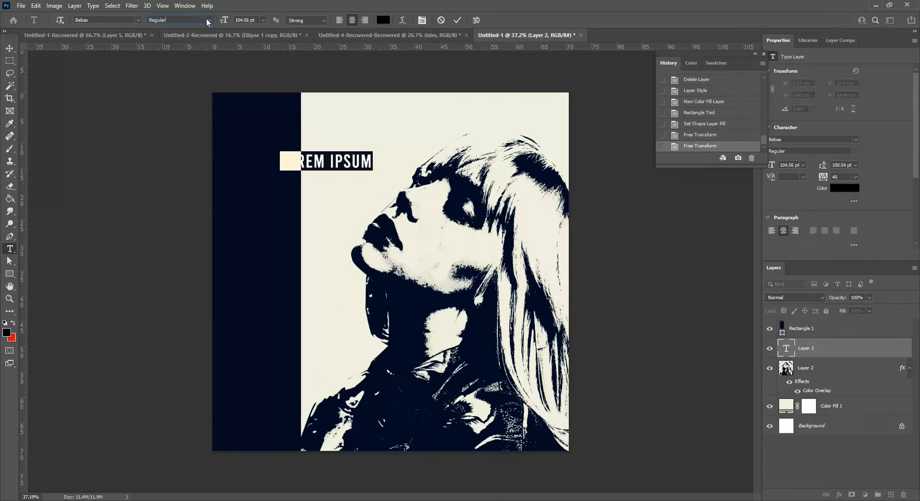
pyautogui.click(115, 21)
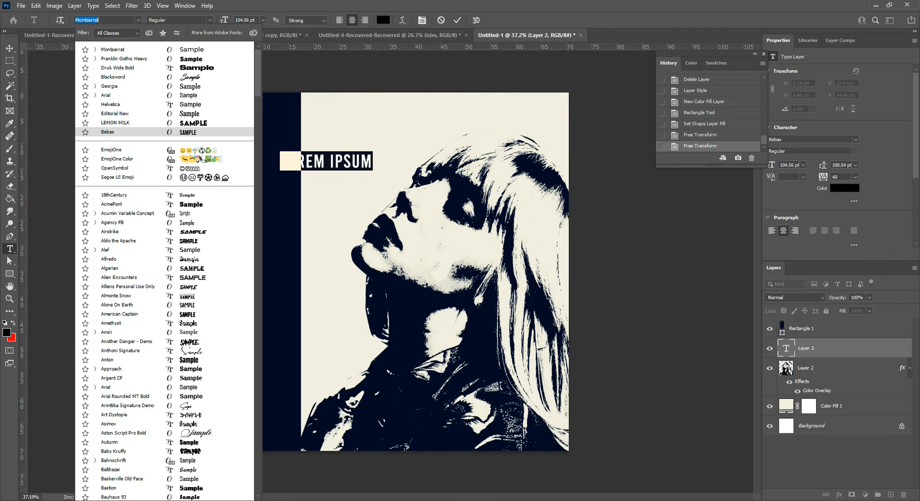
pyautogui.press('Down')
pyautogui.press('Down')
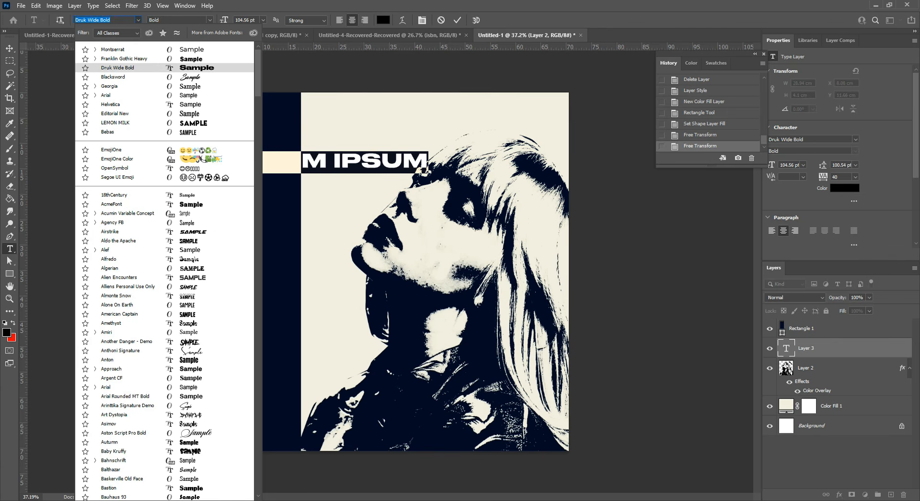
pyautogui.click(118, 68)
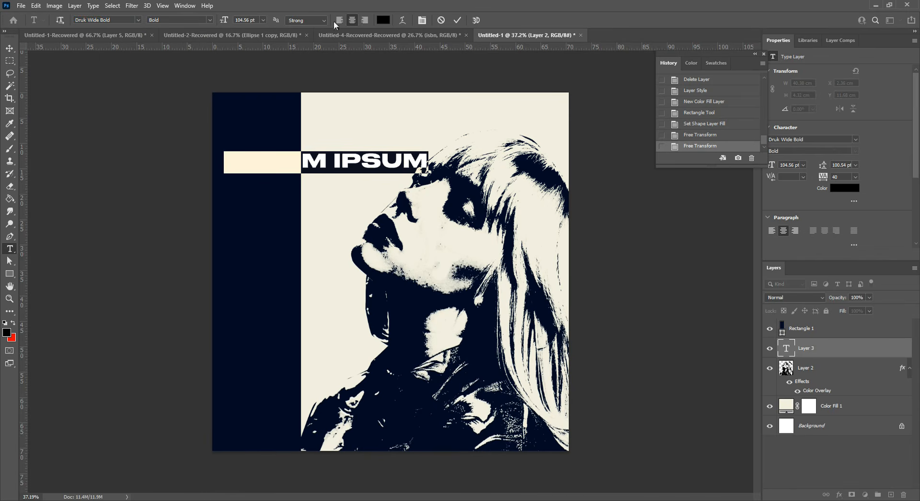
pyautogui.click(456, 21)
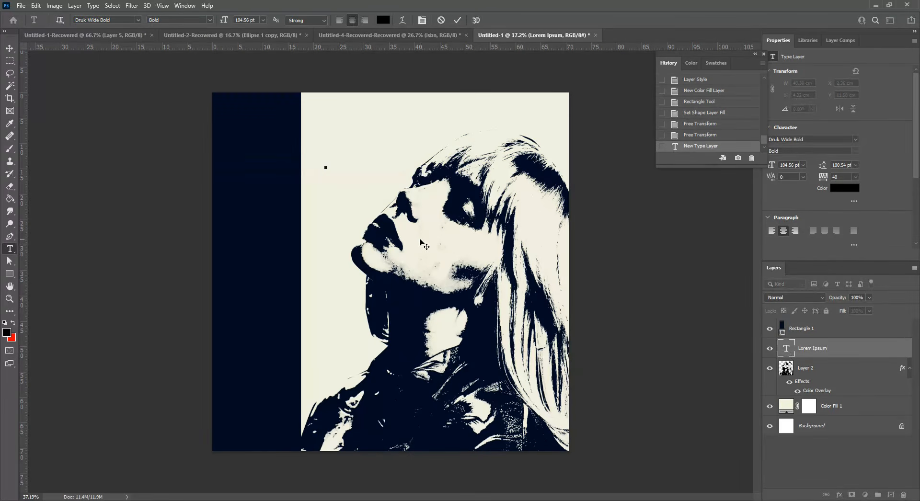
# Enter BILLIEEILISH as the content of the new text layer
pyautogui.write('BLL')
pyautogui.press('BackSpace')
pyautogui.press('BackSpace')
pyautogui.write('ILLIEEILL')
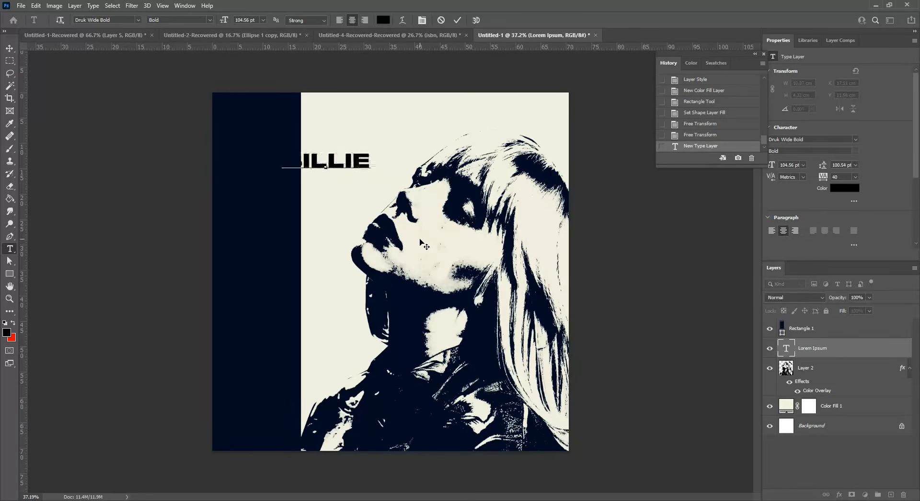
pyautogui.press('BackSpace')
pyautogui.write('IS')
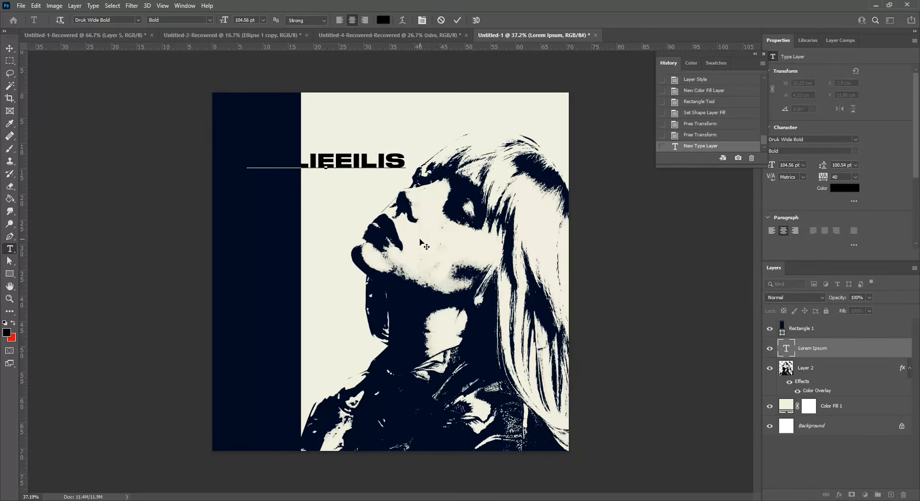
pyautogui.write('H')
# Rotate the BILLIEEILISH text by -90° so it runs vertically
pyautogui.hotkey('ctrl', 't')
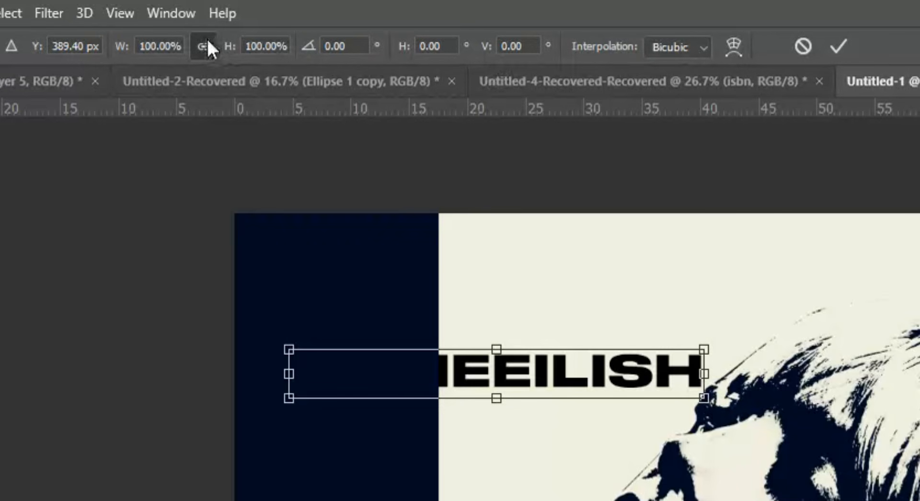
pyautogui.click(204, 46)
pyautogui.click(349, 40)
pyautogui.press('BackSpace')
pyautogui.press('BackSpace')
pyautogui.press('BackSpace')
pyautogui.press('BackSpace')
pyautogui.write('-90')
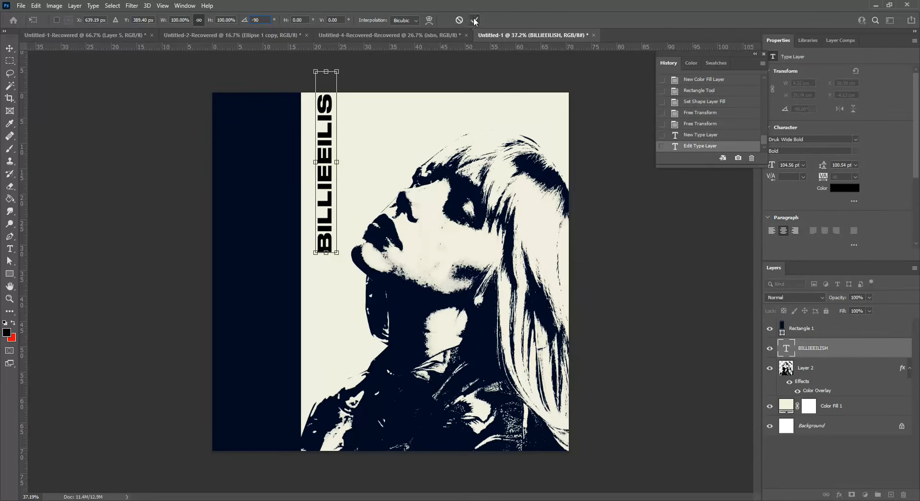
pyautogui.click(475, 20)
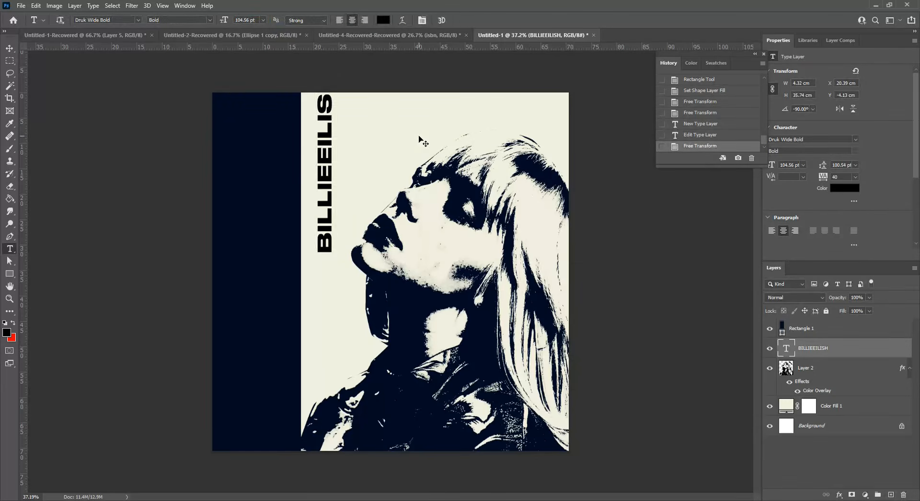
# Move the BILLIEEILISH layer above Rectangle 1 and recolour its lettering to the cream f2f0df
pyautogui.moveTo(807, 345); pyautogui.dragTo(807, 321)
pyautogui.click(383, 20)
pyautogui.click(409, 153)
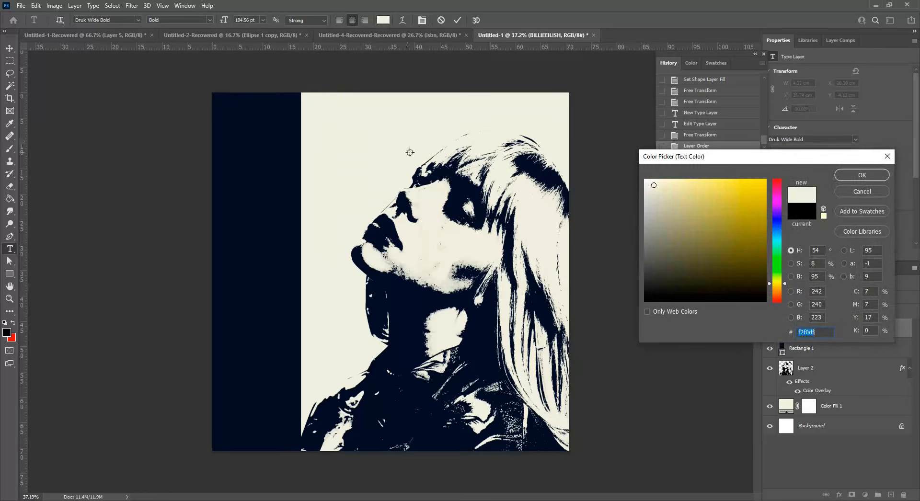
pyautogui.click(862, 175)
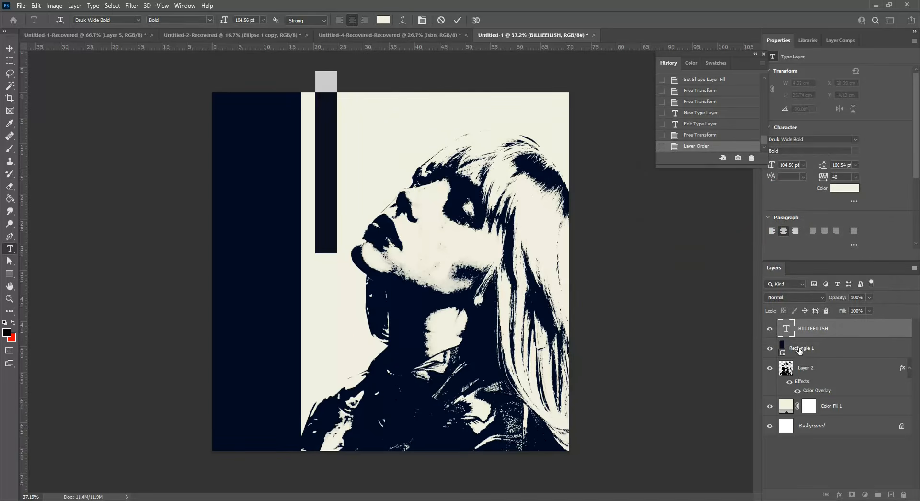
pyautogui.click(457, 20)
# Scale the BILLIEEILISH lettering up to about 205 pt so it spans the navy stripe's full height along the poster's outer edge
pyautogui.hotkey('ctrl', 't')
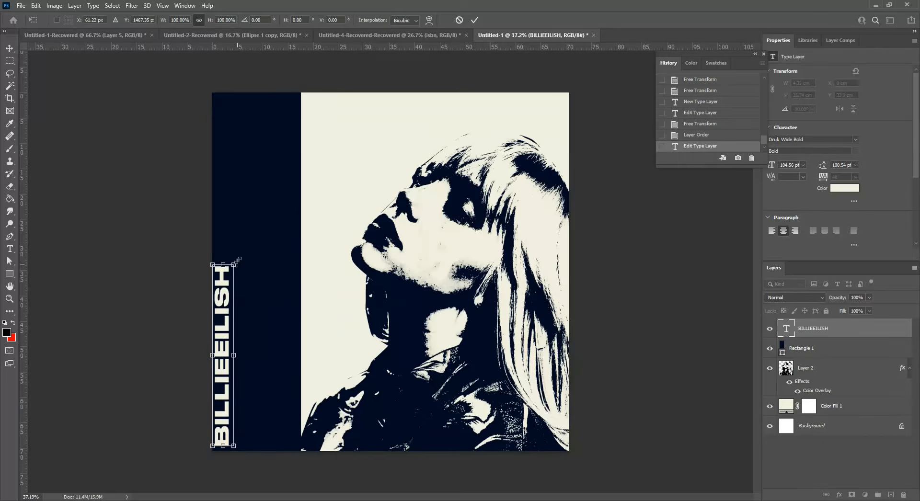
pyautogui.moveTo(238, 260); pyautogui.dragTo(294, 96)
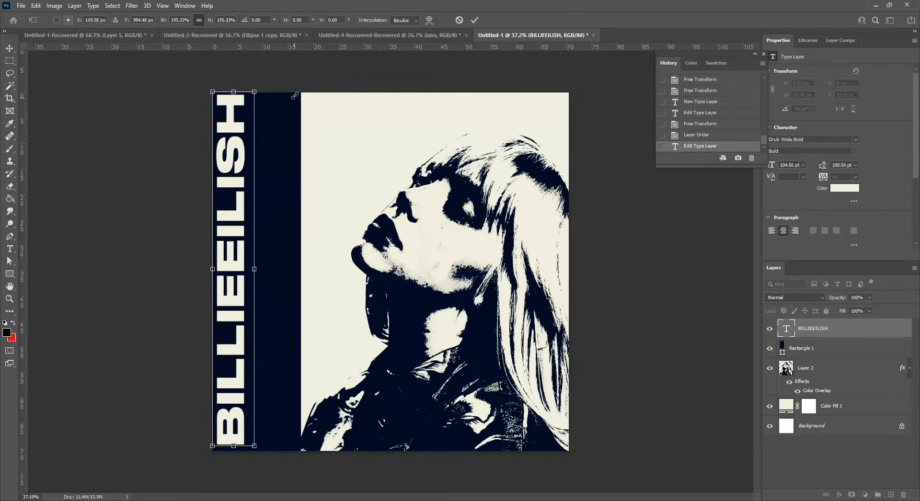
pyautogui.moveTo(256, 446); pyautogui.dragTo(259, 421)
pyautogui.press('Return')
pyautogui.scroll(-2, 304, 286)
pyautogui.scroll(1, 300, 285)
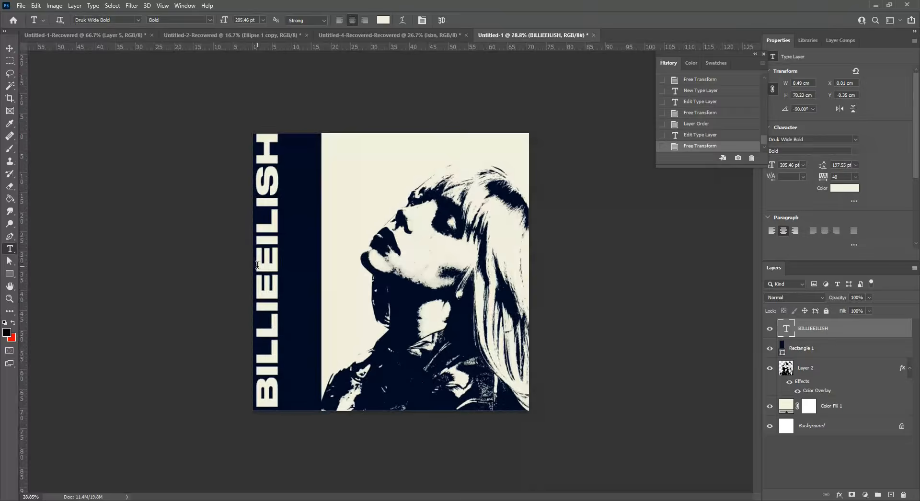
# Shift the placed Japanese calligraphy image downward and copy its black characters to a new layer using Color Range with fuzziness 200
pyautogui.scroll(2, 258, 265)
pyautogui.scroll(-1, 249, 263)
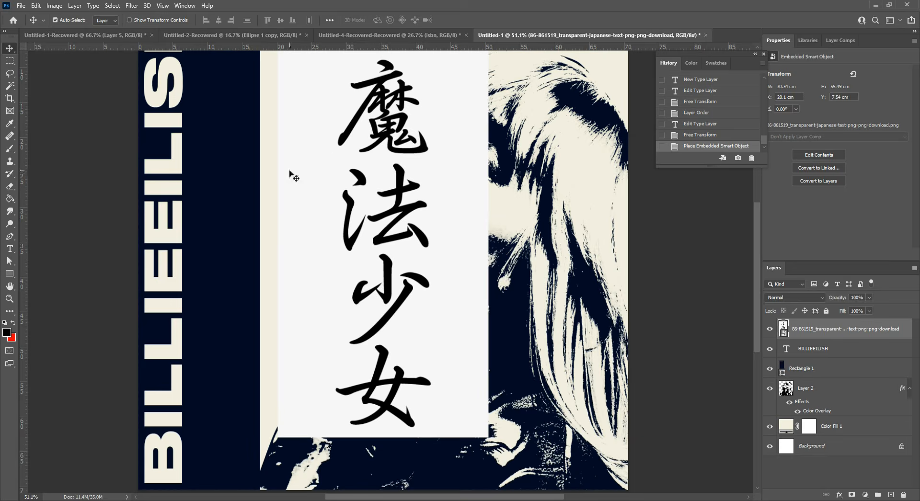
pyautogui.moveTo(363, 154); pyautogui.dragTo(364, 189)
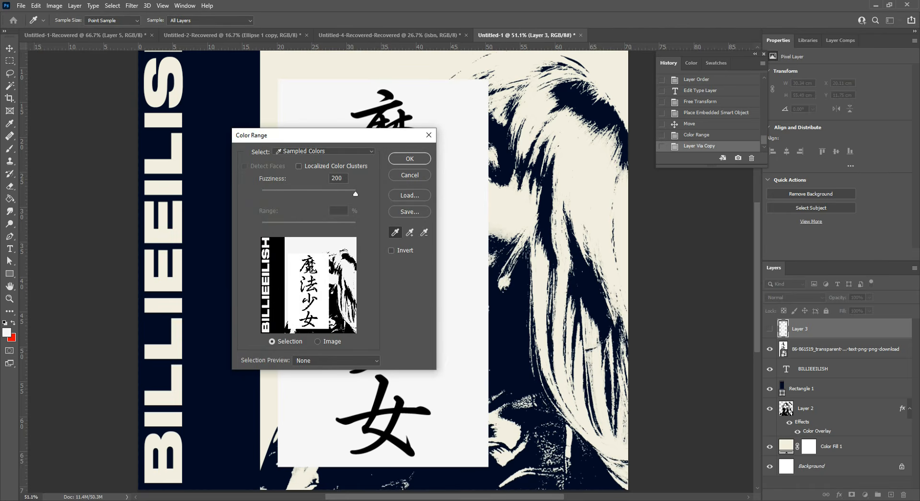
pyautogui.click(378, 416)
pyautogui.click(410, 159)
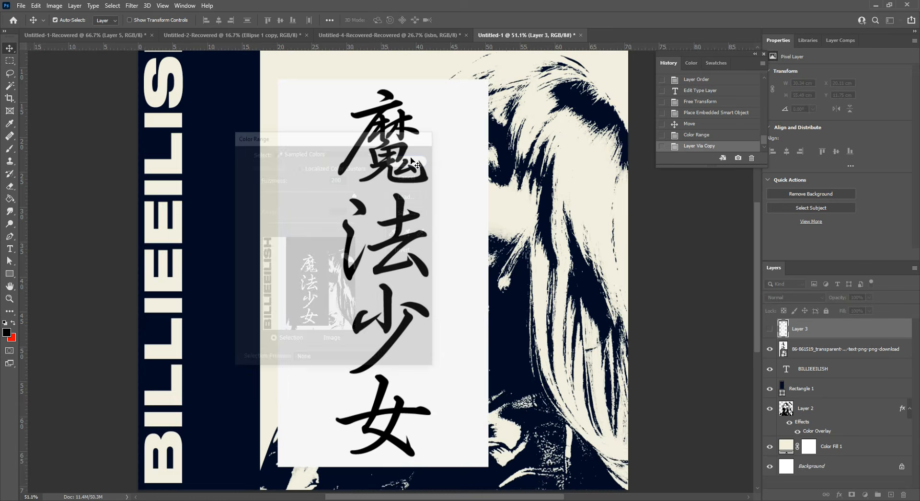
pyautogui.hotkey('ctrl', 'j')
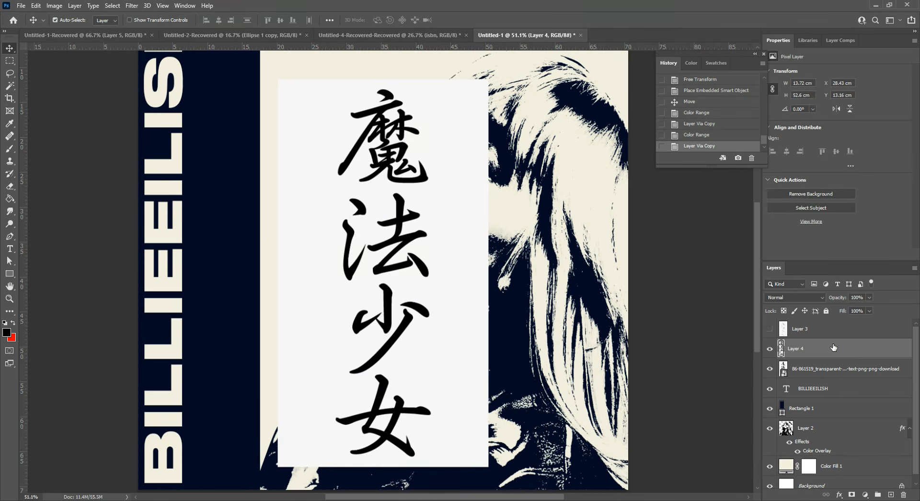
# Delete Layer 3 and the original placed calligraphy image, keeping only the extracted characters on Layer 4
pyautogui.click(832, 330)
pyautogui.press('Delete')
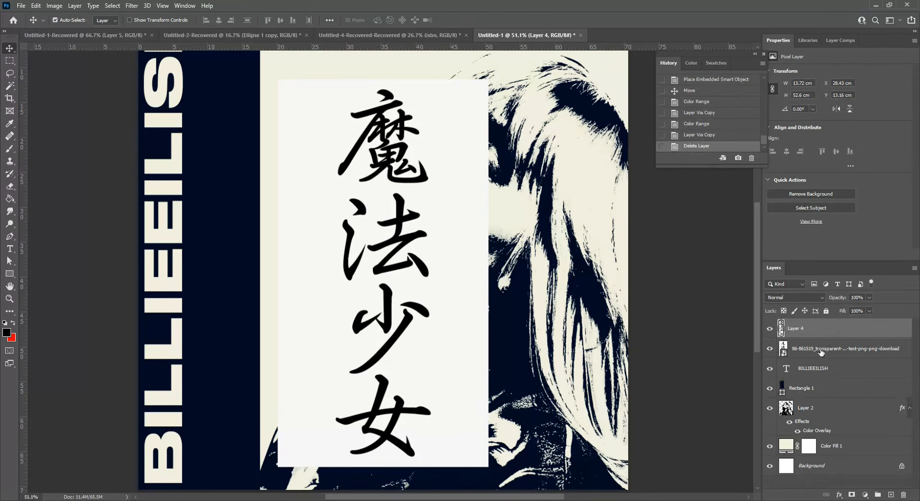
pyautogui.click(821, 350)
pyautogui.press('Delete')
# Apply a Color Overlay in cream f2f0df to the calligraphy on Layer 4
pyautogui.click(795, 329)
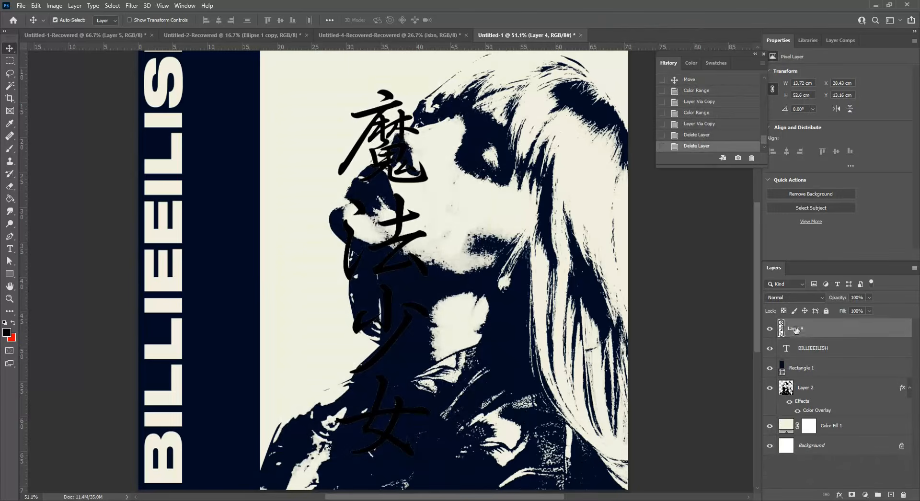
pyautogui.doubleClick(786, 331)
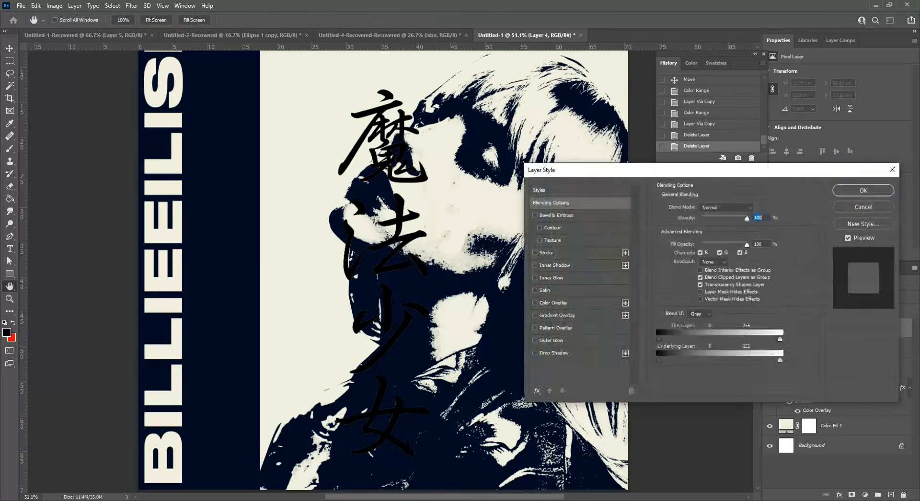
pyautogui.click(554, 303)
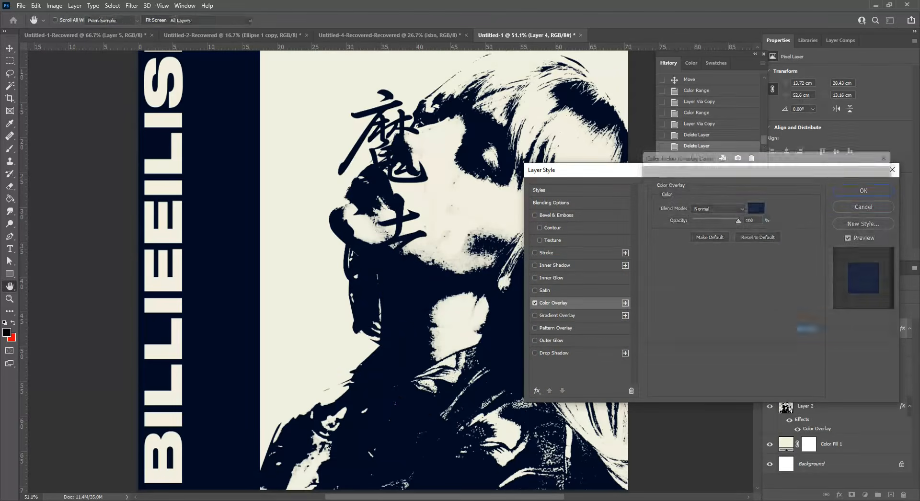
pyautogui.click(756, 208)
pyautogui.click(316, 123)
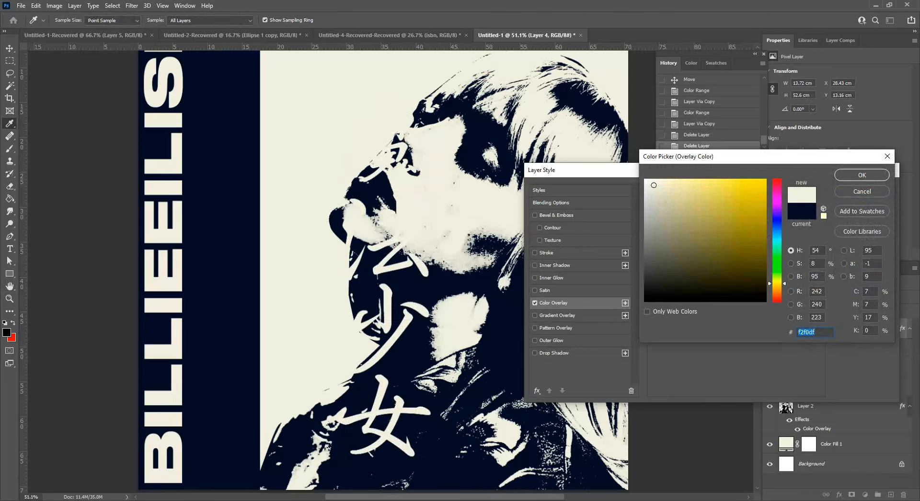
pyautogui.press('Return')
pyautogui.click(848, 189)
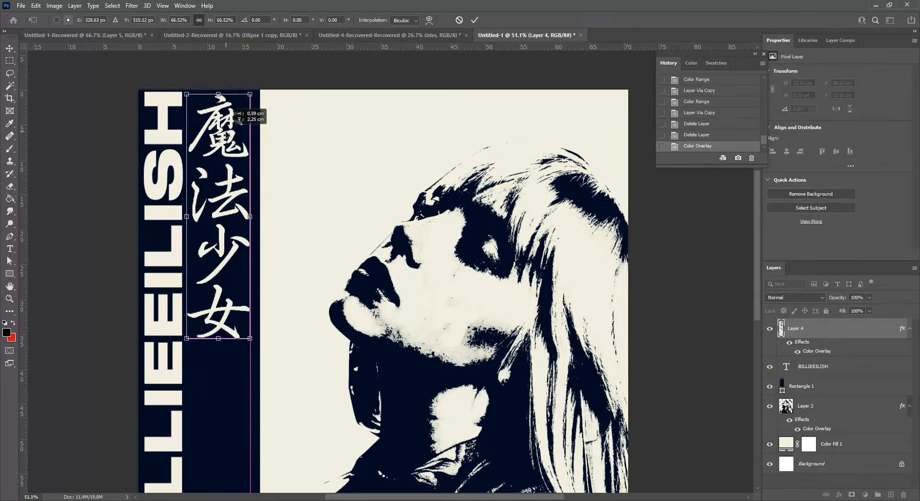
# Scale the calligraphy to about 8 by 30.5 cm and place it beside BILLIEEILISH at the upper end of the navy stripe
pyautogui.moveTo(227, 135); pyautogui.dragTo(227, 135)
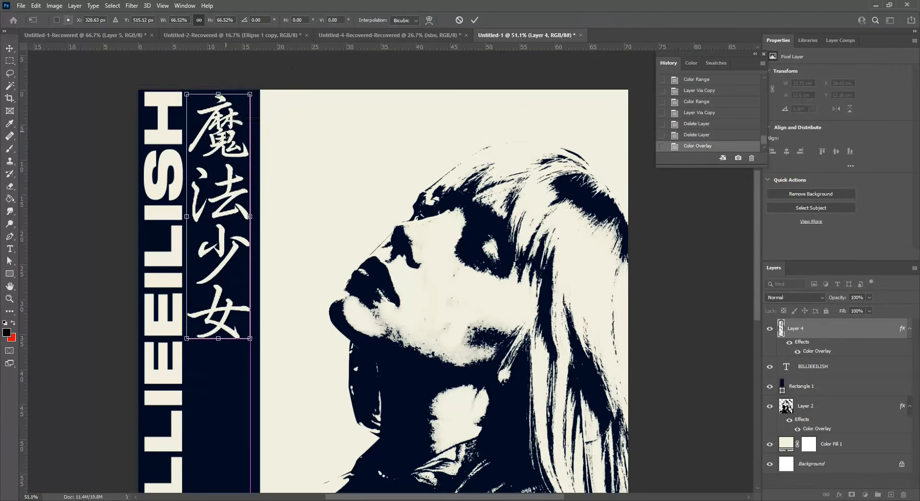
pyautogui.click(474, 21)
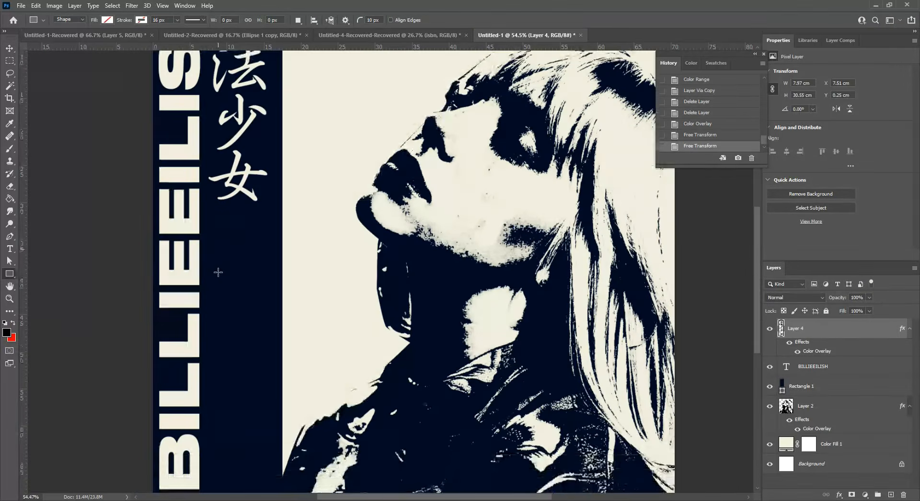
# Draw an unfilled rounded rectangle about 252 × 620 px below the calligraphy and give it a 6 px cream f2f0df stroke
pyautogui.scroll(-1, 218, 272)
pyautogui.moveTo(209, 196)
pyautogui.mouseDown()
pyautogui.moveTo(215, 272)
pyautogui.moveTo(255, 375)
pyautogui.moveTo(278, 376)
pyautogui.moveTo(274, 359)
pyautogui.mouseUp()
pyautogui.click(141, 21)
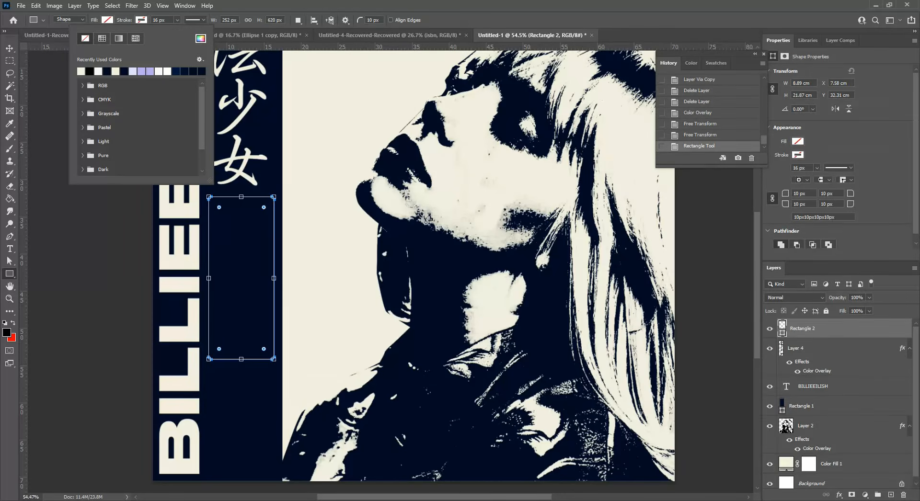
pyautogui.click(200, 39)
pyautogui.click(355, 122)
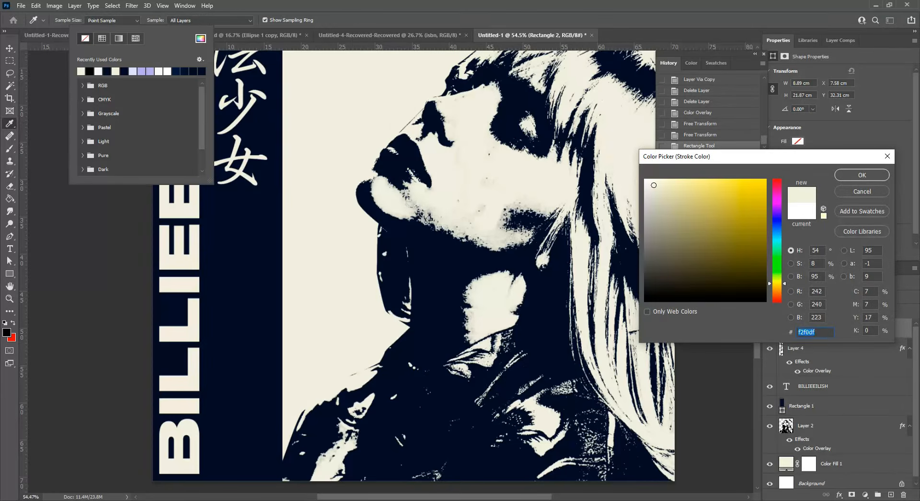
pyautogui.click(862, 175)
pyautogui.moveTo(128, 22); pyautogui.dragTo(124, 29)
pyautogui.press('v')
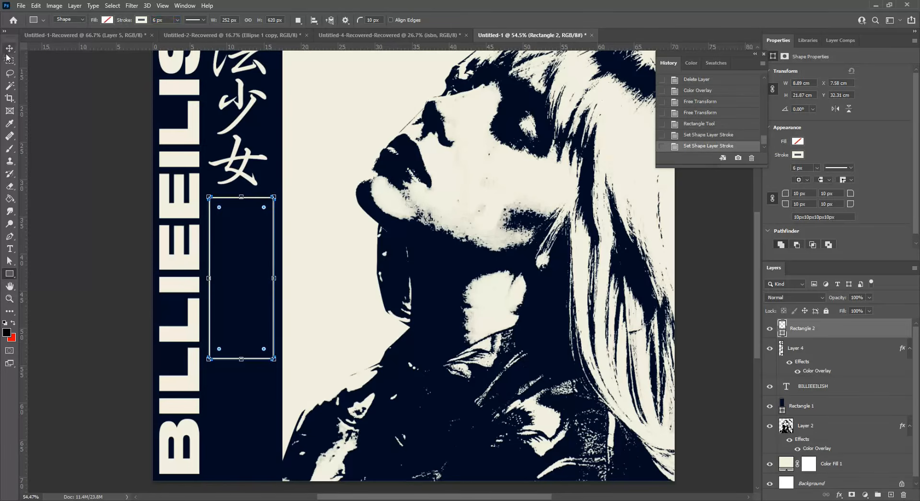
# Draw a rounded rectangle about 248 × 125 px across the upper part of the outlined frame and fill it with cream
pyautogui.scroll(-2, 225, 244)
pyautogui.scroll(3, 308, 259)
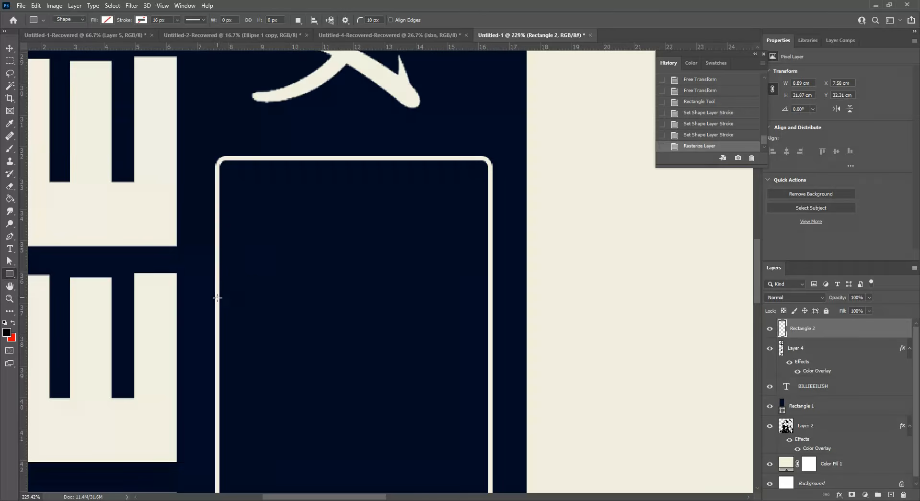
pyautogui.moveTo(217, 297); pyautogui.dragTo(489, 158)
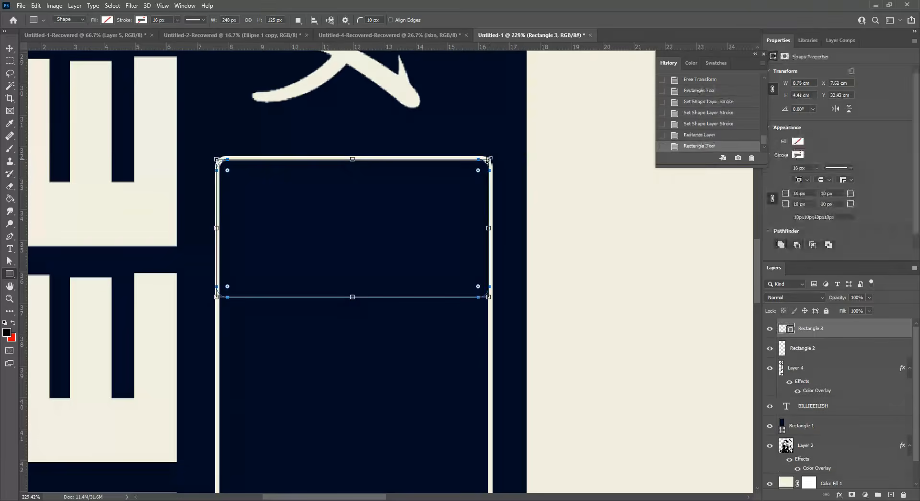
pyautogui.click(107, 21)
pyautogui.click(47, 72)
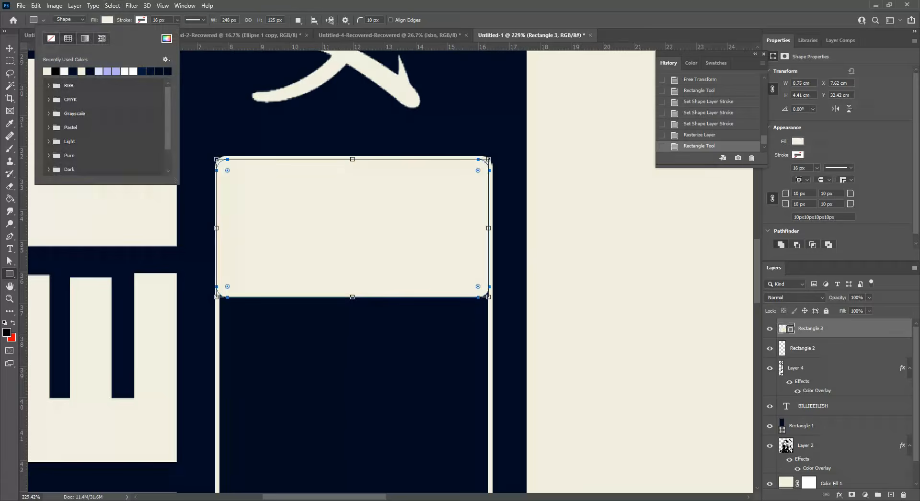
pyautogui.click(294, 5)
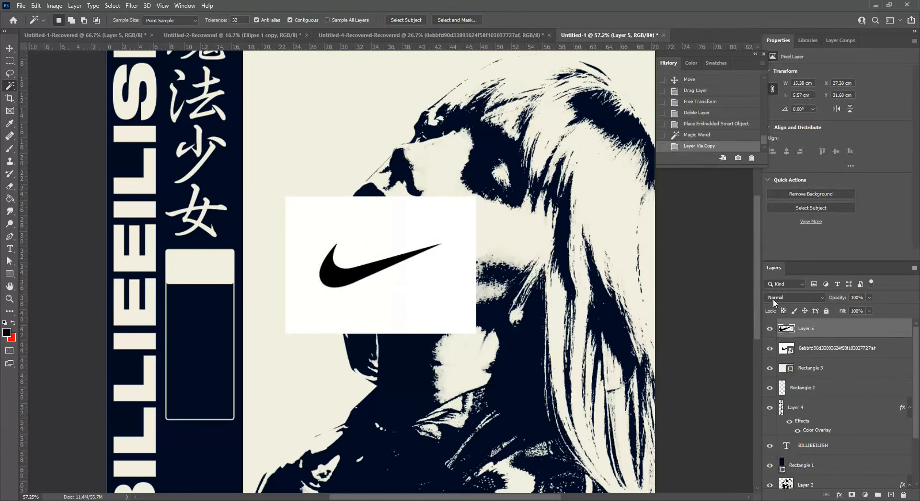
# Hide the placed Nike logo image and apply a navy 081229 Color Overlay to the extracted swoosh on Layer 5
pyautogui.click(770, 348)
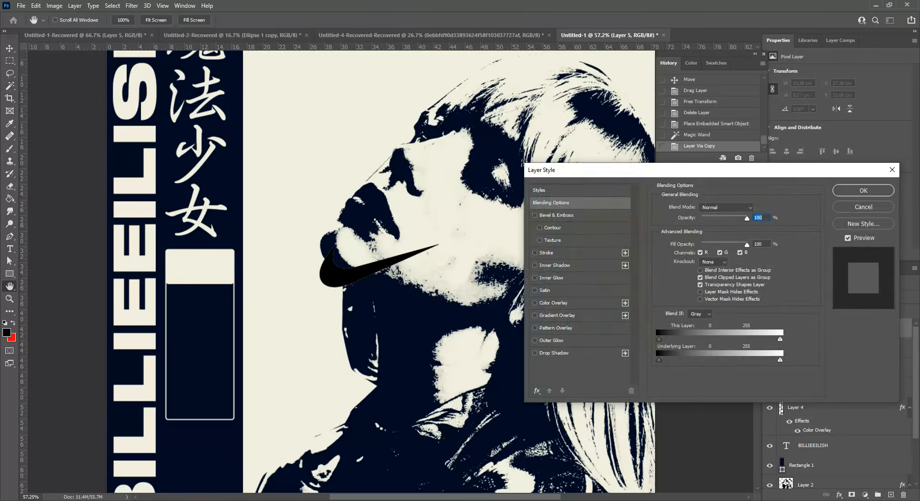
pyautogui.click(551, 303)
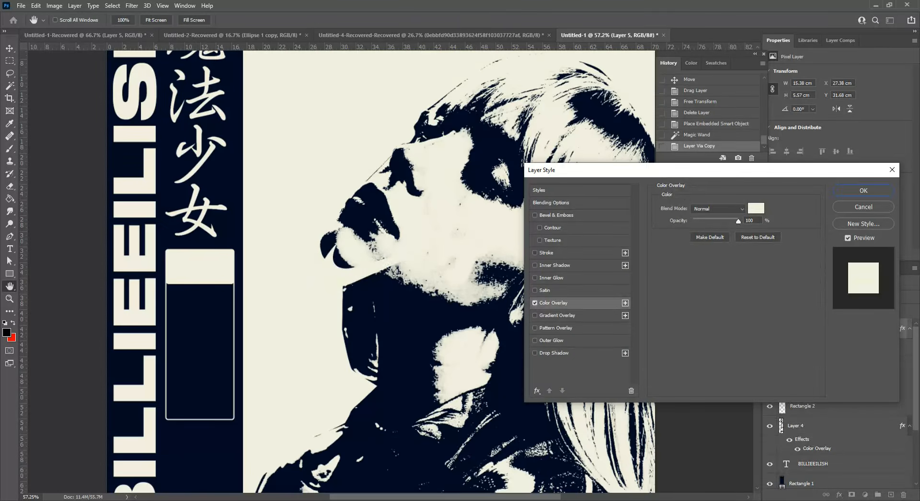
pyautogui.click(756, 208)
pyautogui.click(459, 290)
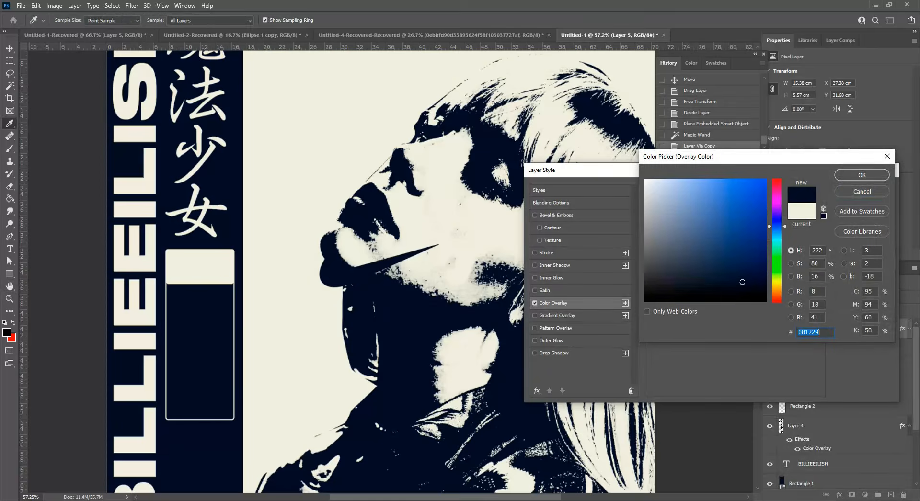
pyautogui.press('Return')
pyautogui.click(863, 190)
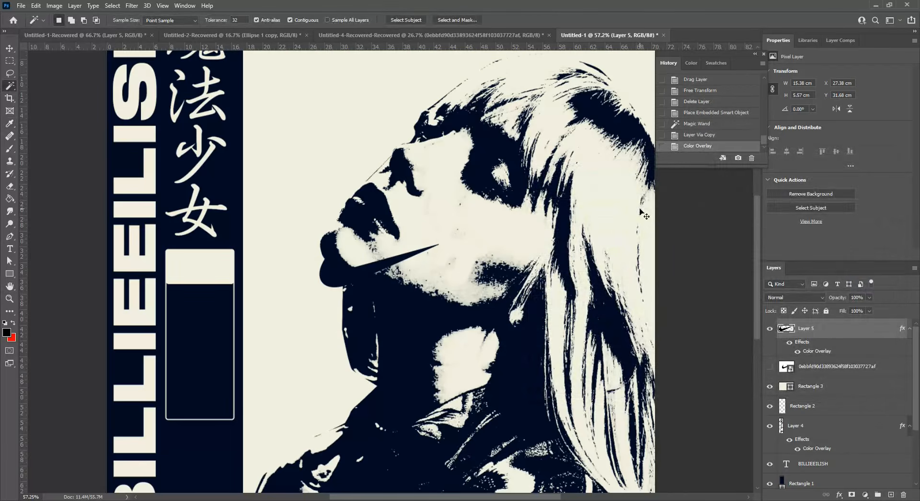
# Scale the swoosh to about 7.6 by 2.7 cm and place it inside the cream block of the frame
pyautogui.hotkey('ctrl', 't')
pyautogui.moveTo(378, 255); pyautogui.dragTo(223, 261)
pyautogui.scroll(4, 187, 273)
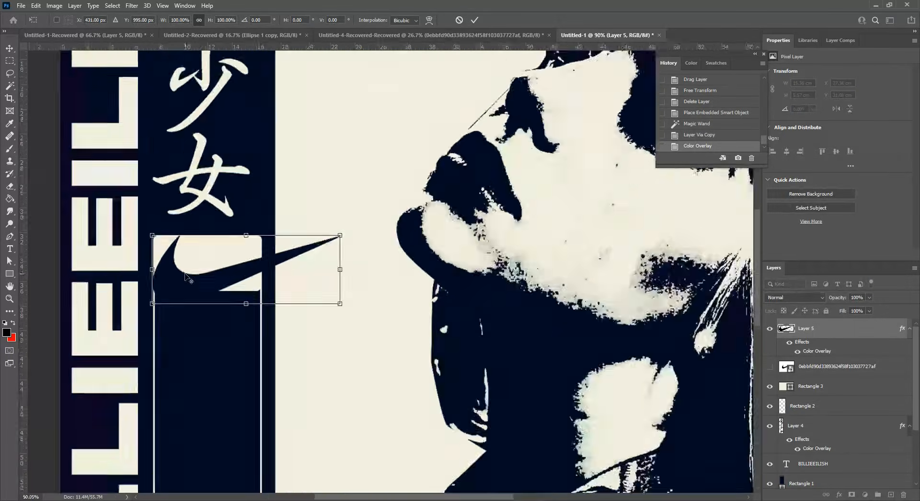
pyautogui.moveTo(410, 218); pyautogui.dragTo(285, 235)
pyautogui.click(473, 21)
pyautogui.scroll(-5, 349, 181)
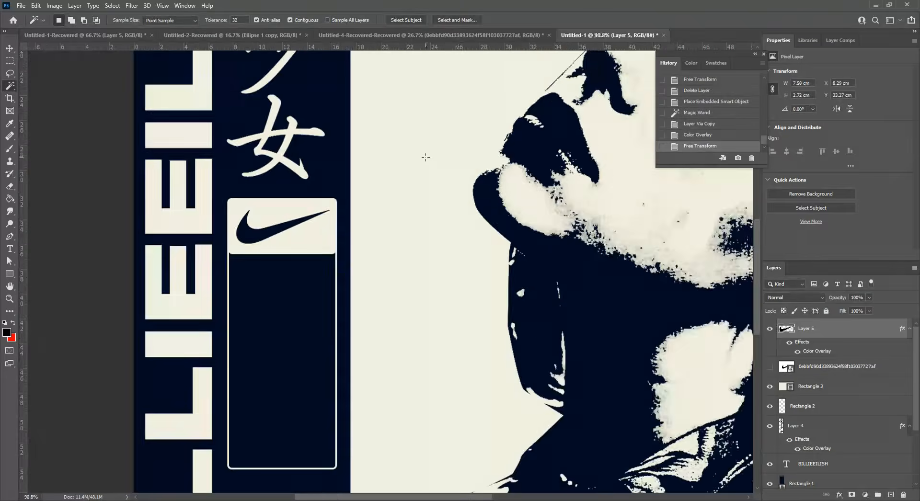
pyautogui.scroll(5, 299, 268)
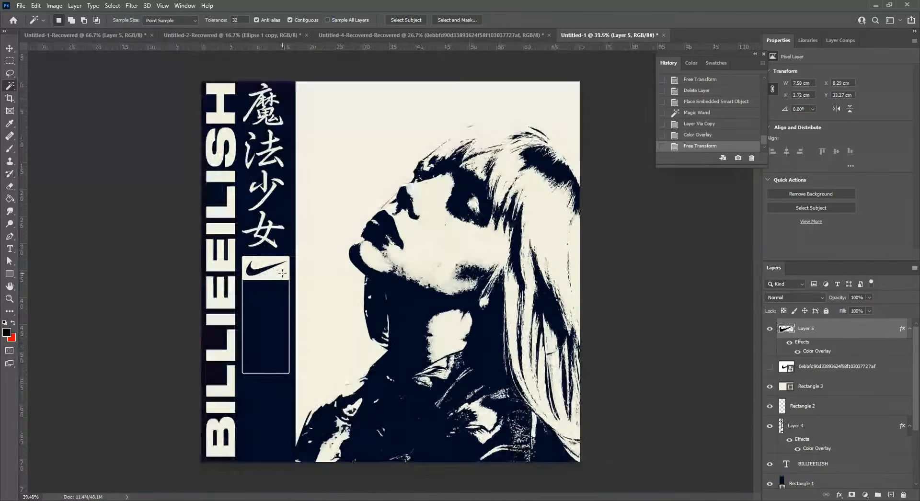
pyautogui.scroll(2, 209, 309)
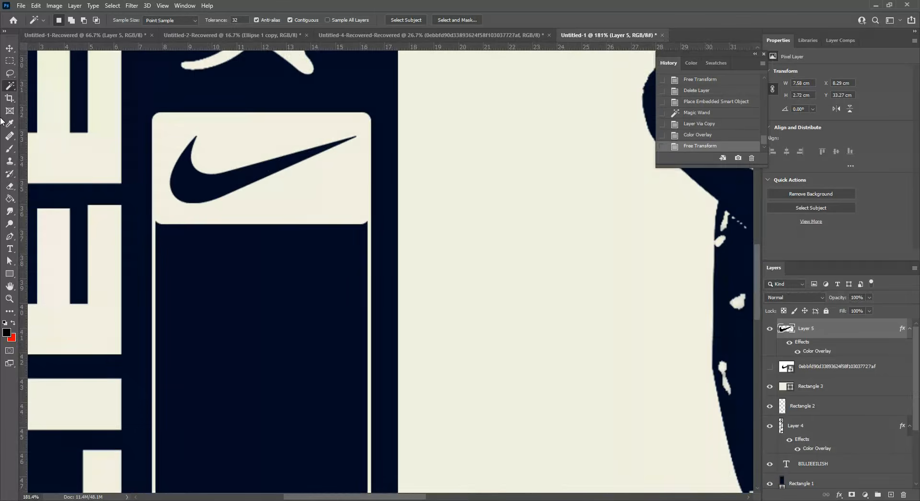
pyautogui.click(10, 274)
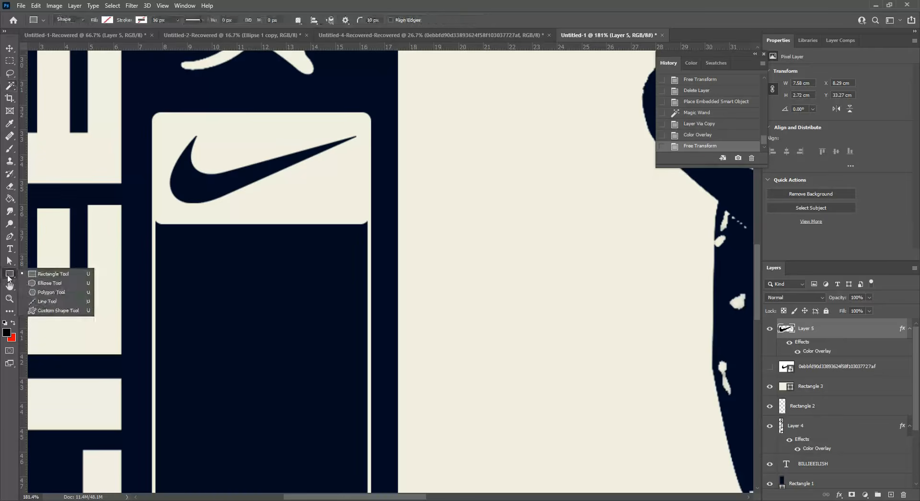
pyautogui.click(34, 302)
pyautogui.scroll(2, 177, 288)
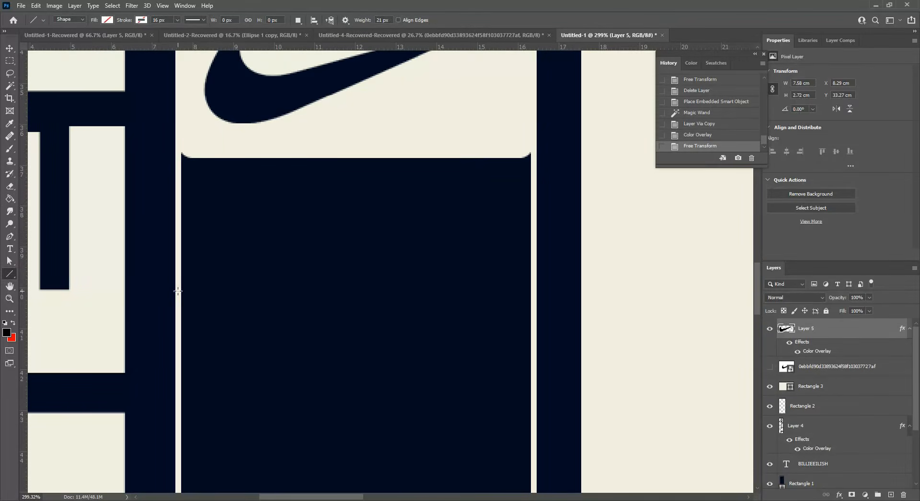
# Add the cream two-line text "LEARN TO FLY" in Druk Wide Bold at about 44 pt inside the frame, below the swoosh block
pyautogui.click(9, 249)
pyautogui.click(205, 216)
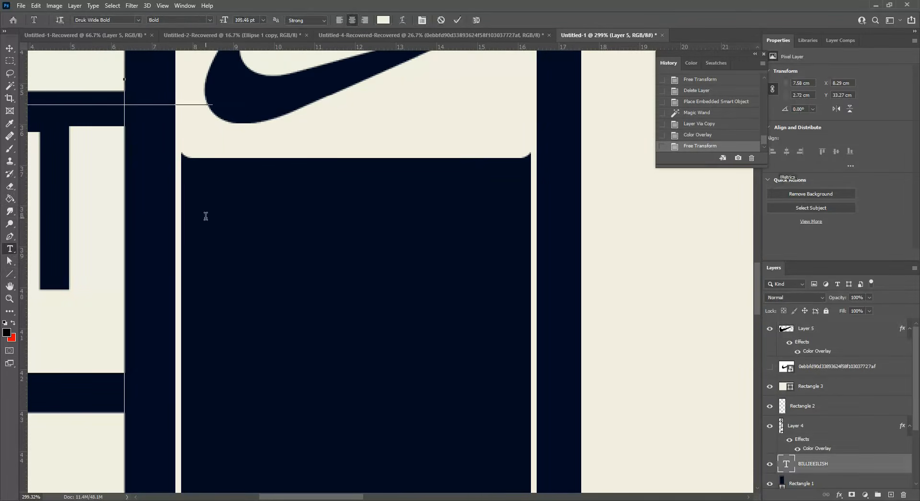
pyautogui.click(441, 20)
pyautogui.click(375, 230)
pyautogui.hotkey('ctrl', '0')
pyautogui.press('BackSpace')
pyautogui.write('LEARN')
pyautogui.press('Return')
pyautogui.write('TO FLY')
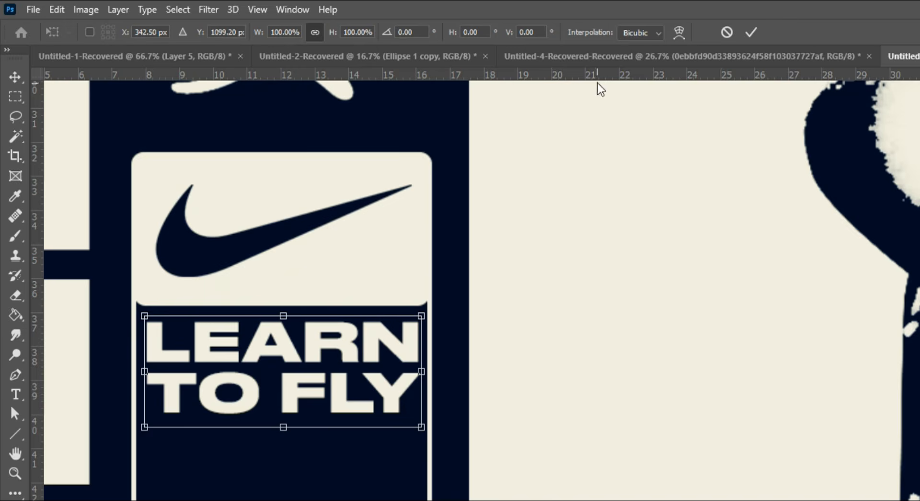
# Warp the LEARN TO FLY text with a vertically oriented Wave at 50% bend and nudge it slightly up
pyautogui.click(678, 31)
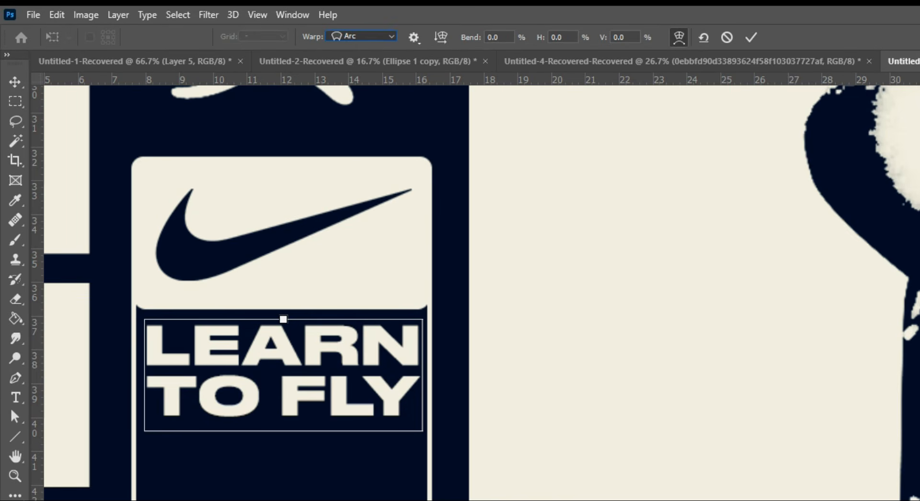
pyautogui.click(357, 191)
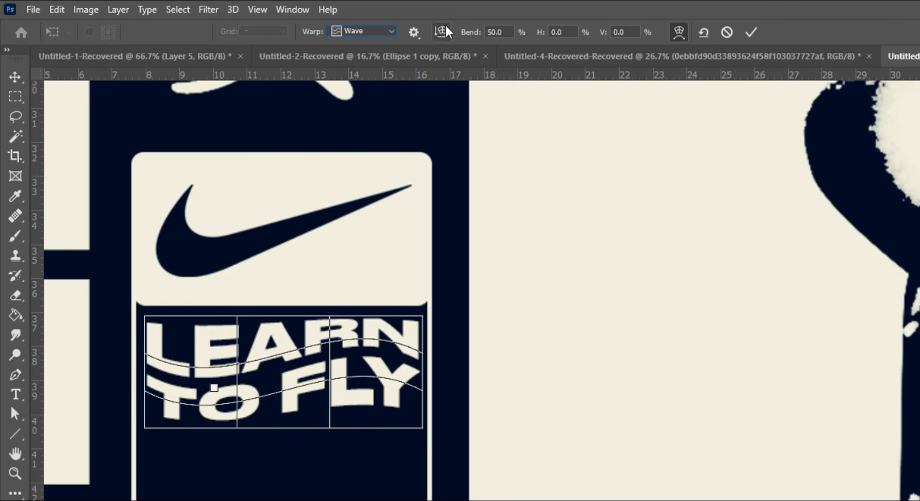
pyautogui.moveTo(243, 349)
pyautogui.mouseDown()
pyautogui.moveTo(254, 357)
pyautogui.moveTo(242, 355)
pyautogui.mouseUp()
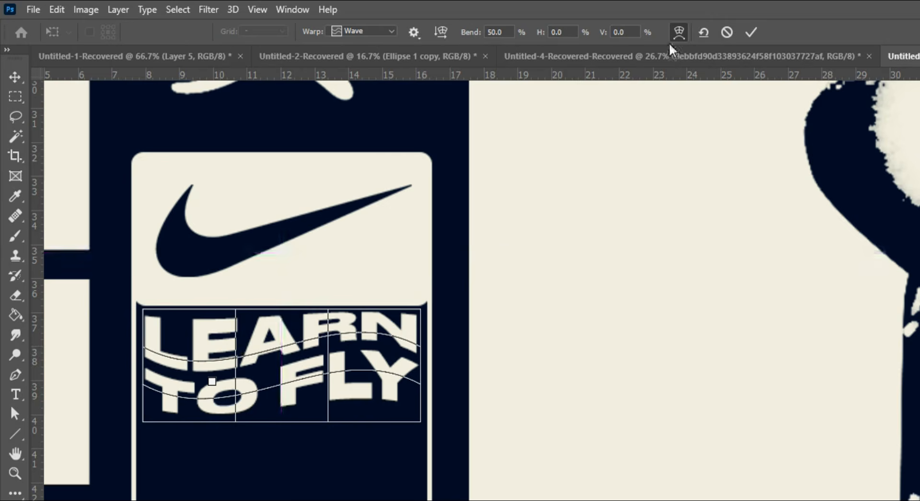
pyautogui.click(440, 32)
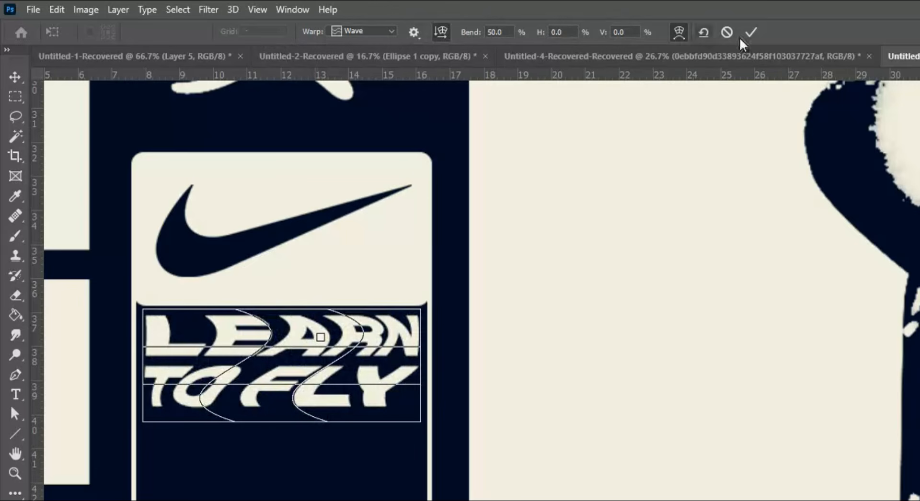
pyautogui.click(750, 32)
pyautogui.scroll(-5, 168, 247)
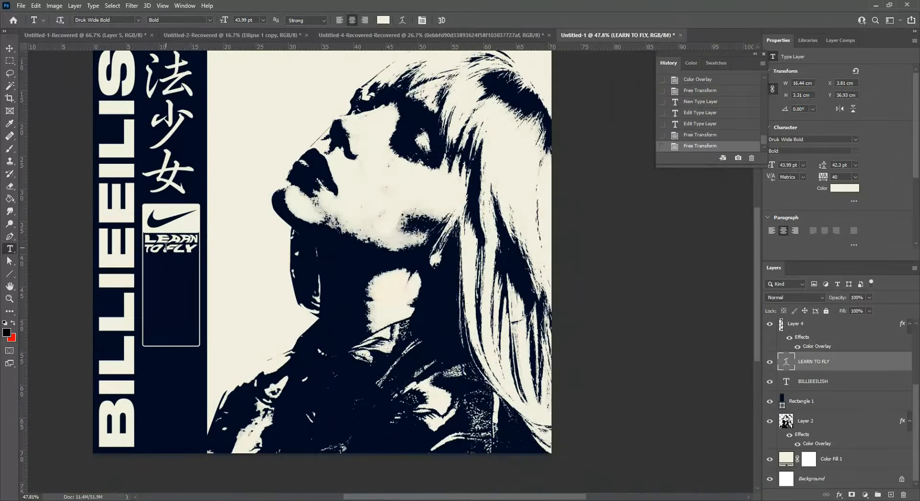
# Draw a thin cream rectangle across the full width of the frame as a divider below the LEARN TO FLY text
pyautogui.scroll(17, 166, 247)
pyautogui.click(10, 273)
pyautogui.scroll(6, 186, 304)
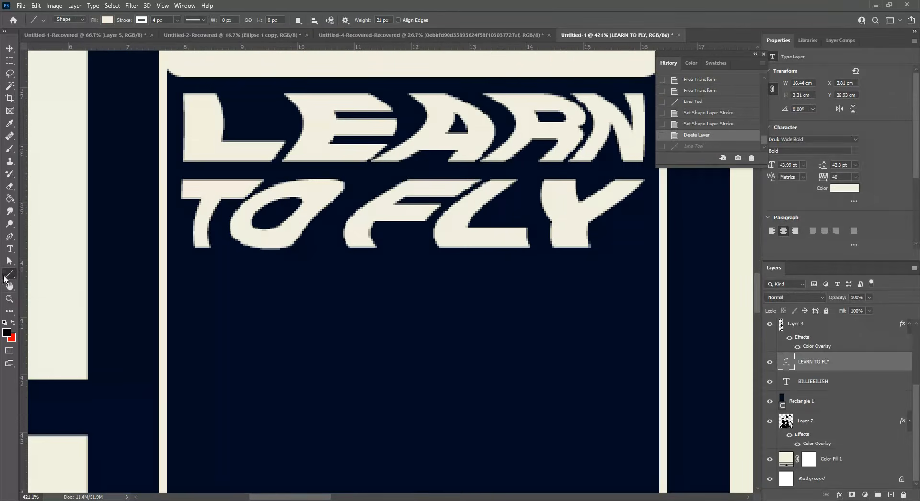
pyautogui.rightClick(10, 274)
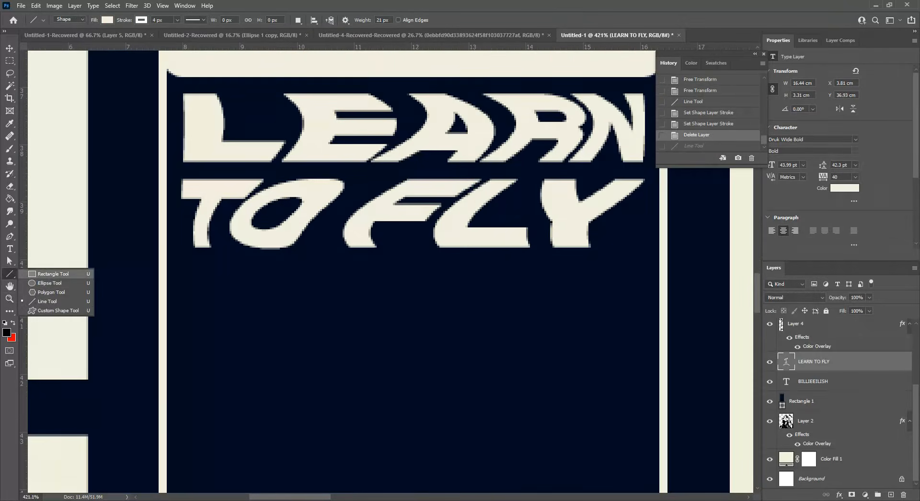
pyautogui.click(53, 273)
pyautogui.moveTo(164, 262); pyautogui.dragTo(665, 272)
# Place the quote text image beginning "FOR MY EDITORIAL PROJECT" in the poster as an embedded smart object
pyautogui.scroll(-3, 259, 237)
pyautogui.click(7, 61)
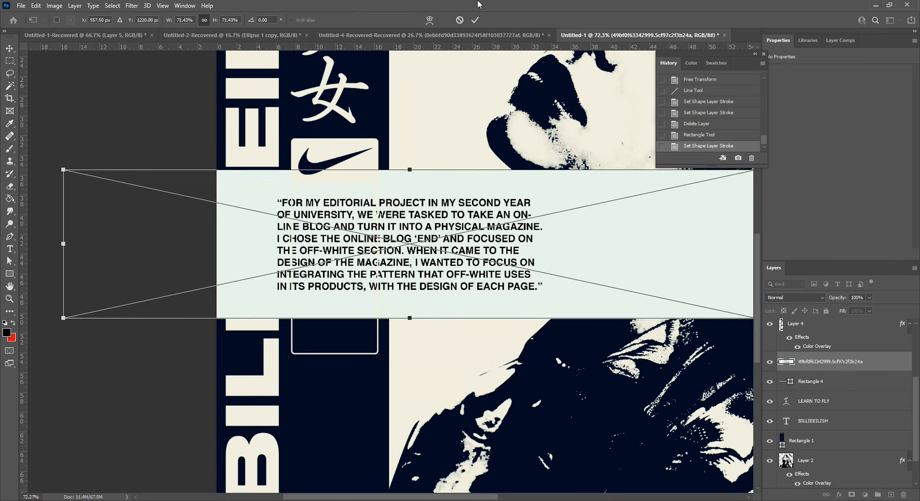
pyautogui.click(474, 19)
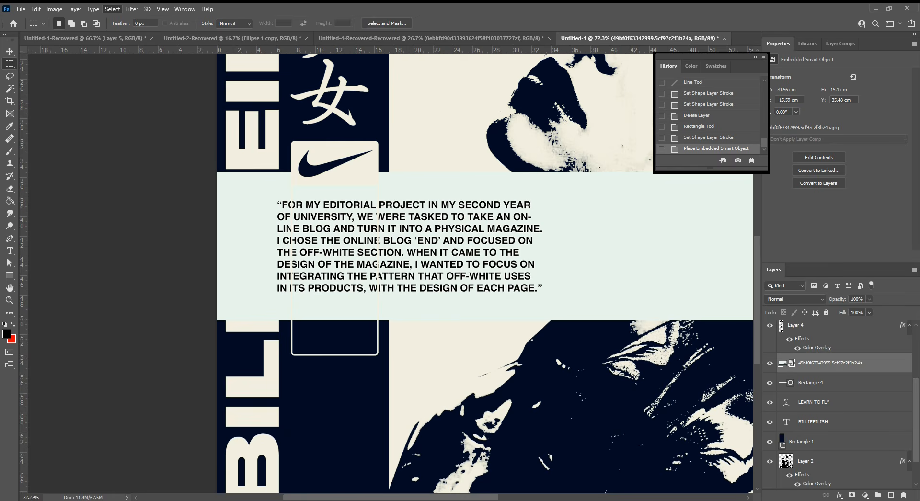
# Extract the black quote lettering to its own layer using Color Range with fuzziness 200, and hide the placed image
pyautogui.click(112, 9)
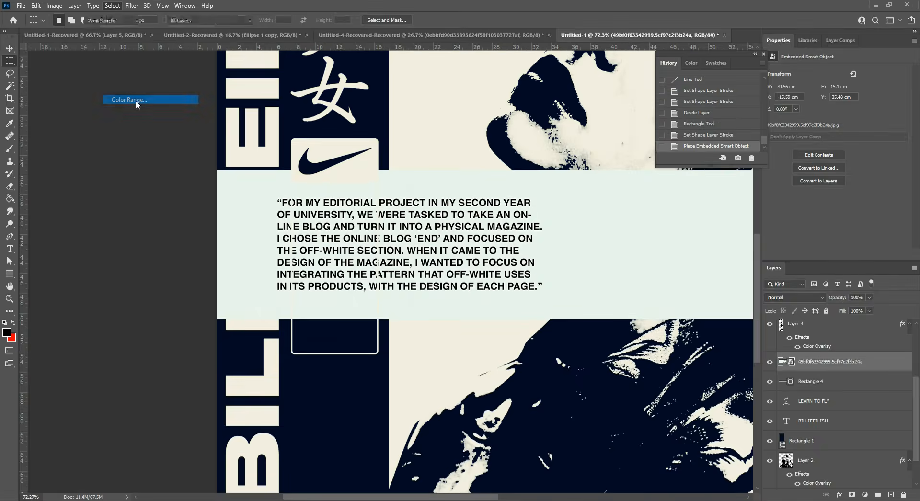
pyautogui.click(137, 103)
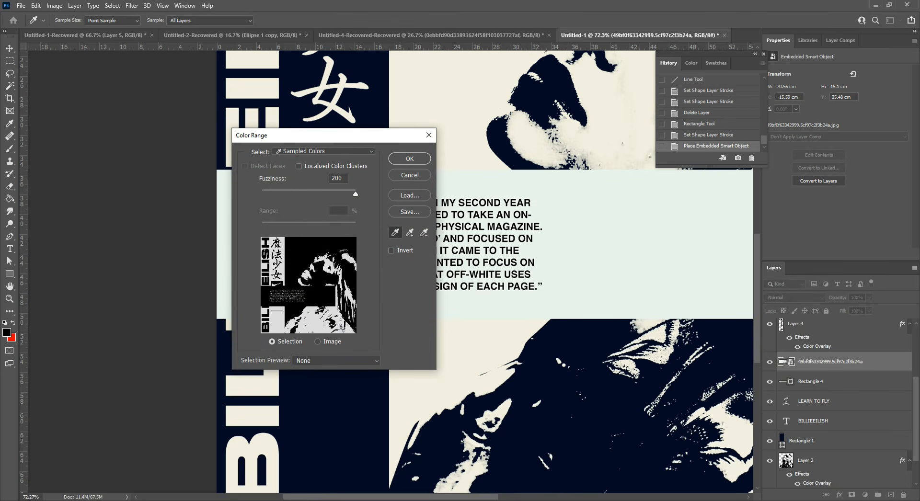
pyautogui.click(409, 158)
pyautogui.hotkey('ctrl', 'j')
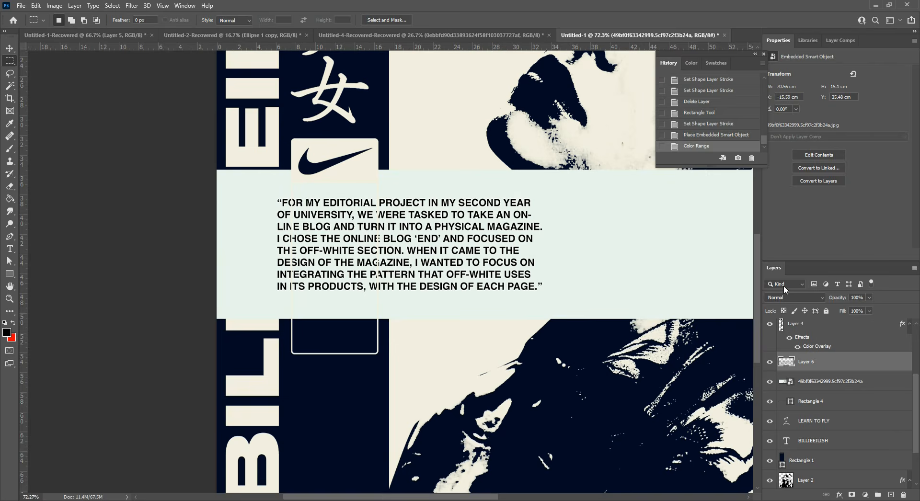
pyautogui.click(772, 382)
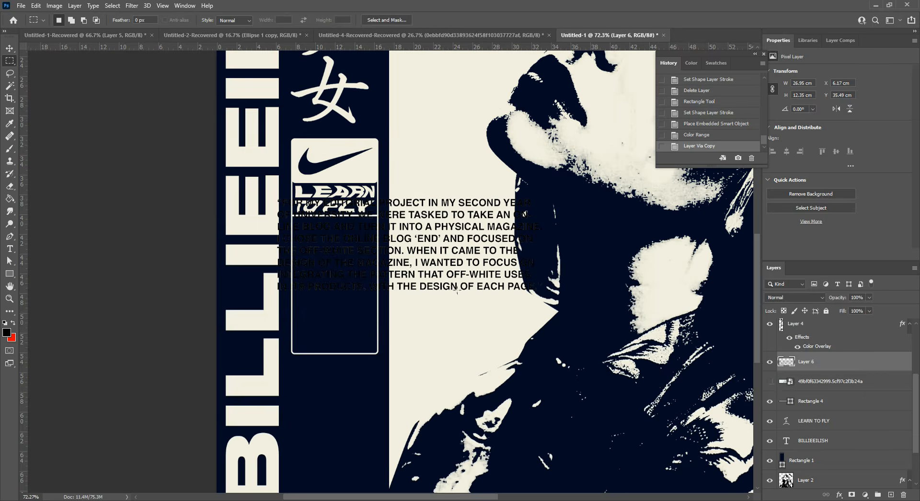
# Apply a cream f2f0df Color Overlay to the extracted quote lettering on Layer 6
pyautogui.doubleClick(785, 367)
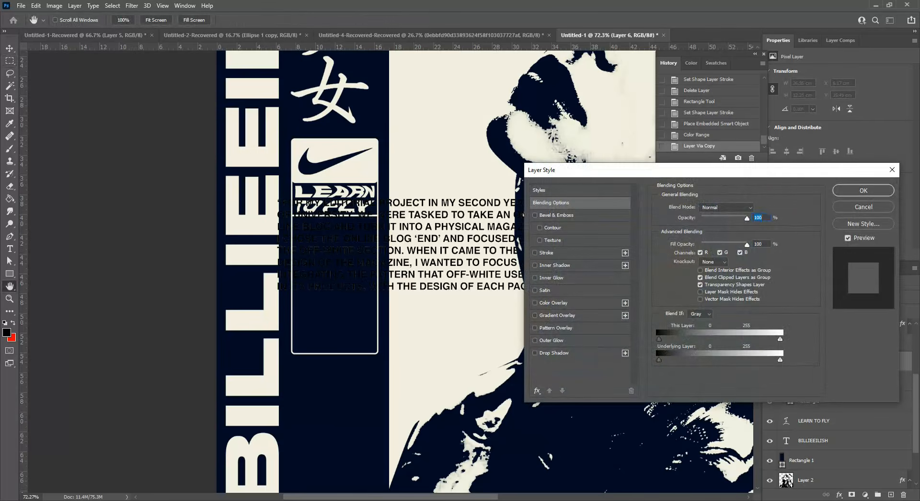
pyautogui.click(553, 303)
pyautogui.click(756, 208)
pyautogui.click(474, 194)
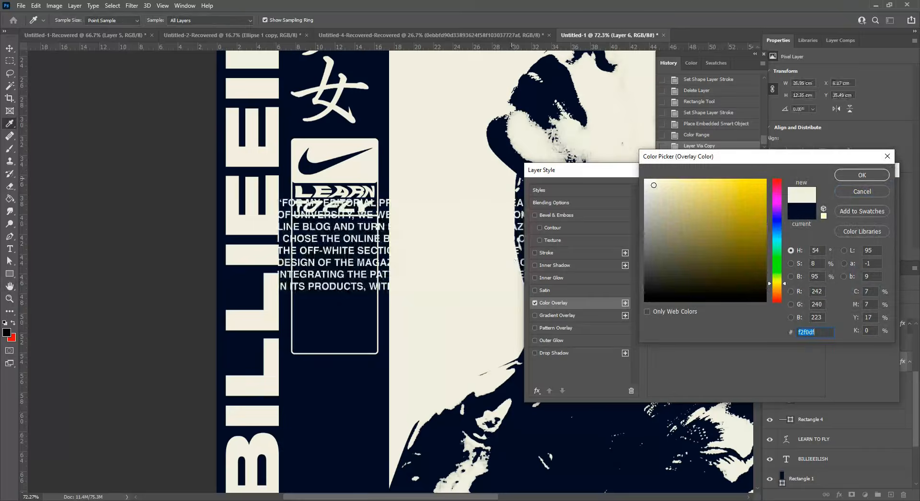
pyautogui.press('Return')
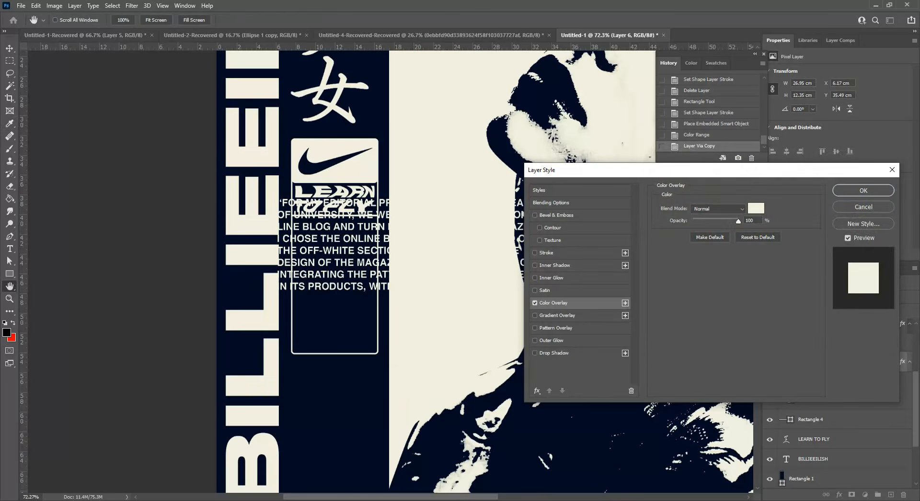
pyautogui.press('Return')
# Scale the quote lettering down to about 28% and move it over the lower part of the frame
pyautogui.scroll(2, 242, 214)
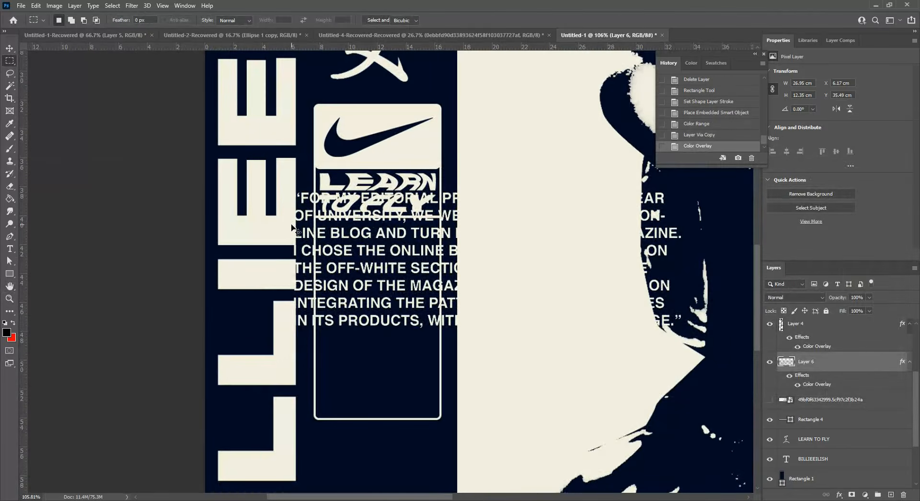
pyautogui.hotkey('ctrl', 't')
pyautogui.moveTo(291, 150); pyautogui.dragTo(431, 213)
pyautogui.moveTo(511, 240); pyautogui.dragTo(430, 324)
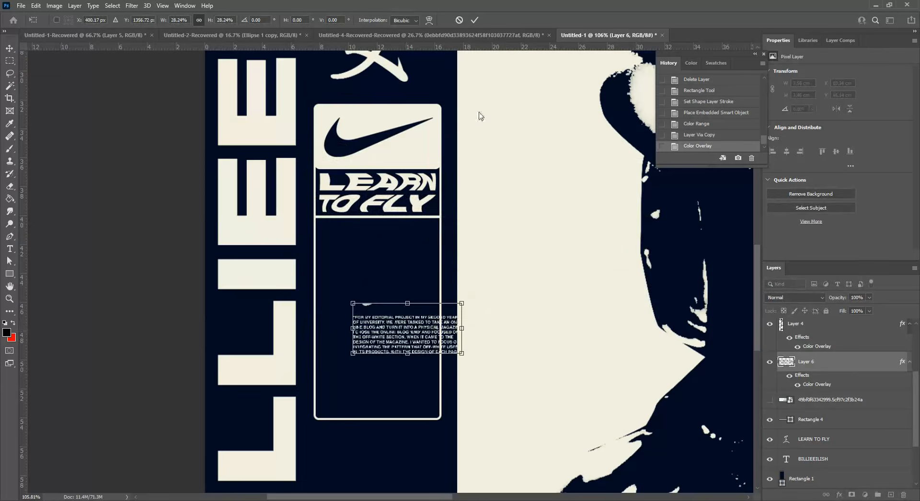
pyautogui.click(475, 20)
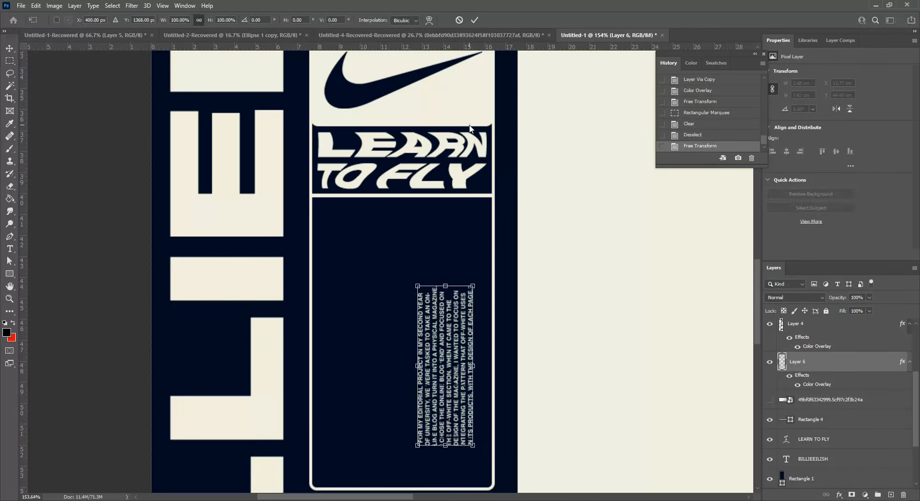
# Move the vertical quote text to the frame's lower-left corner and enlarge it to about 172.5% to reach just below the divider
pyautogui.moveTo(443, 369); pyautogui.dragTo(343, 404)
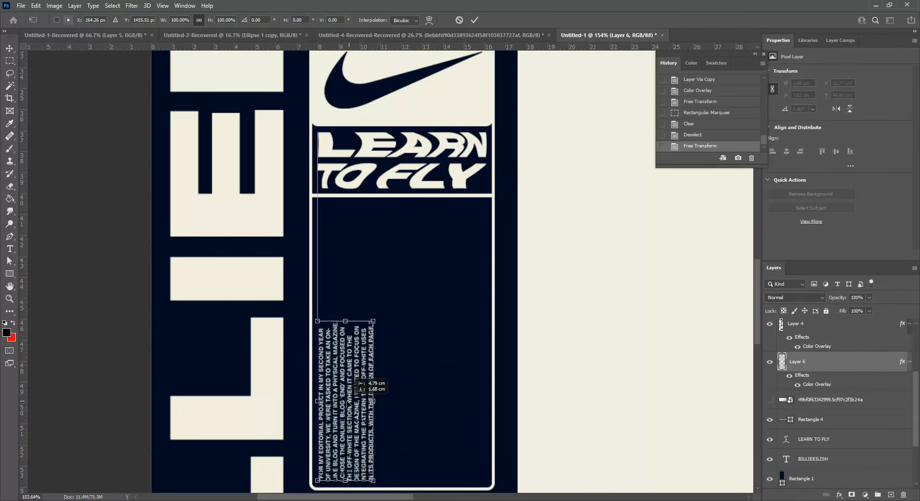
pyautogui.moveTo(374, 323); pyautogui.dragTo(415, 205)
pyautogui.click(476, 20)
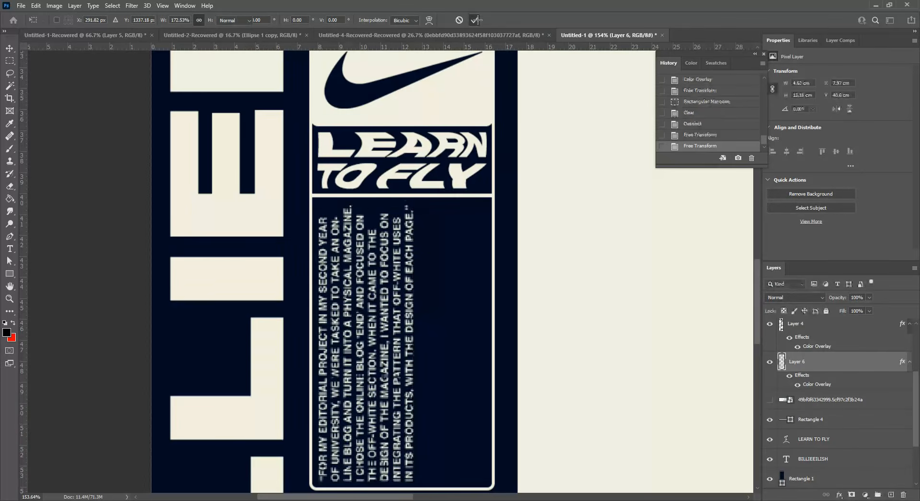
pyautogui.scroll(-5, 405, 337)
# Draw a rounded rectangle about 50 × 116 px with 10 px corners around the vertical 2001 text
pyautogui.scroll(2, 405, 337)
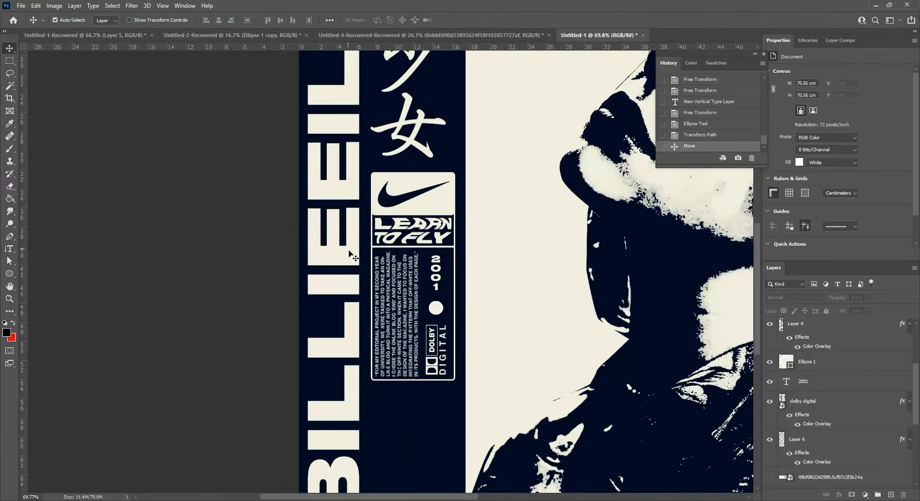
pyautogui.scroll(-5, 353, 257)
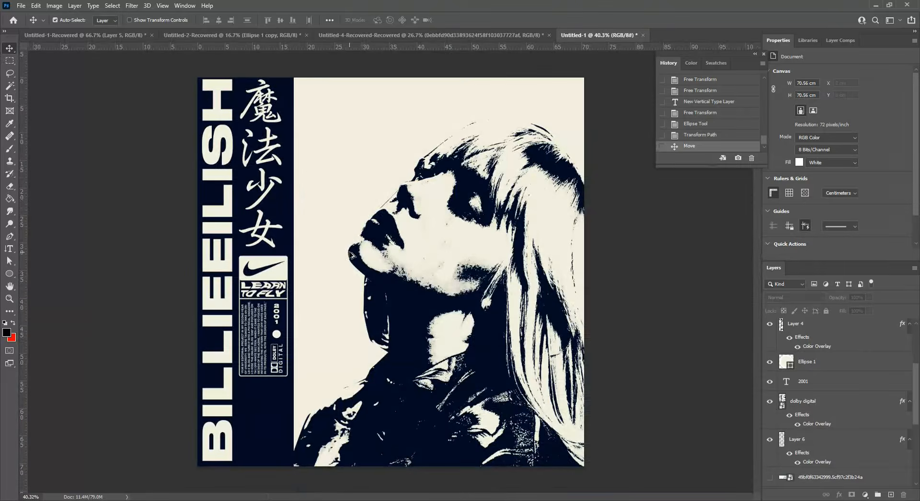
pyautogui.scroll(-4, 347, 253)
pyautogui.scroll(5, 309, 289)
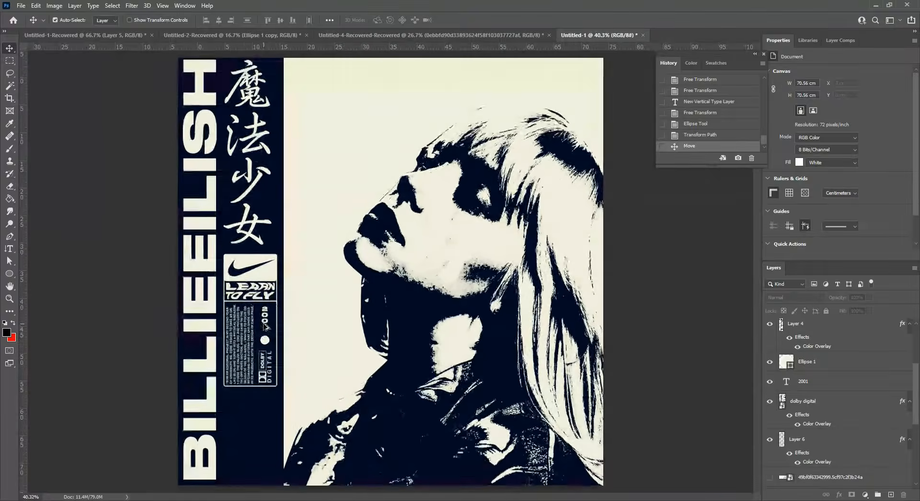
pyautogui.scroll(10, 260, 332)
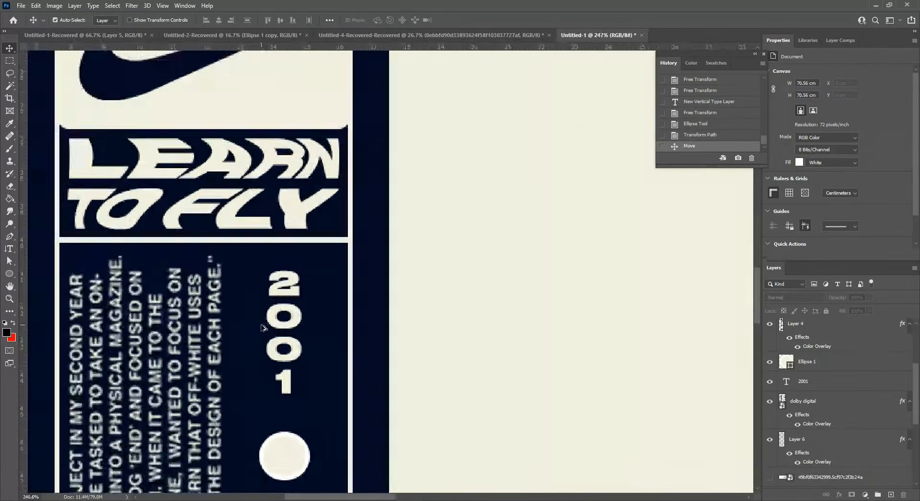
pyautogui.moveTo(9, 273); pyautogui.dragTo(43, 269)
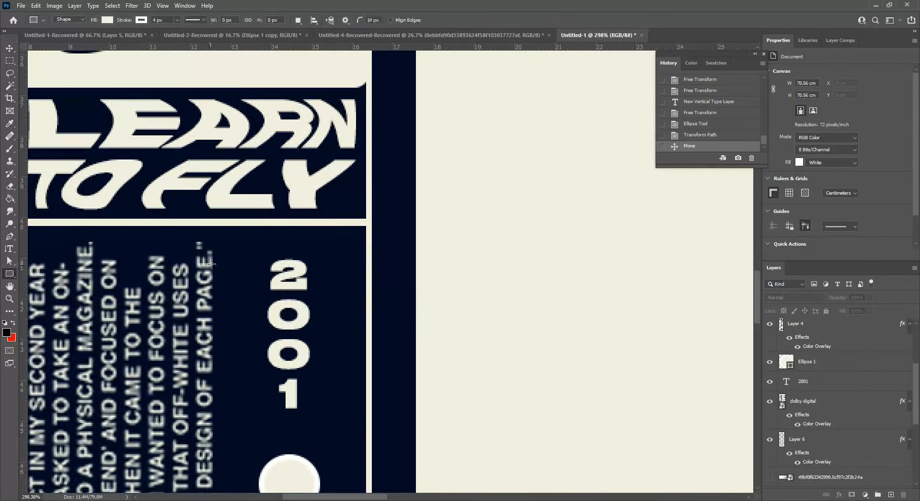
pyautogui.moveTo(254, 253)
pyautogui.mouseDown()
pyautogui.moveTo(322, 334)
pyautogui.moveTo(323, 418)
pyautogui.mouseUp()
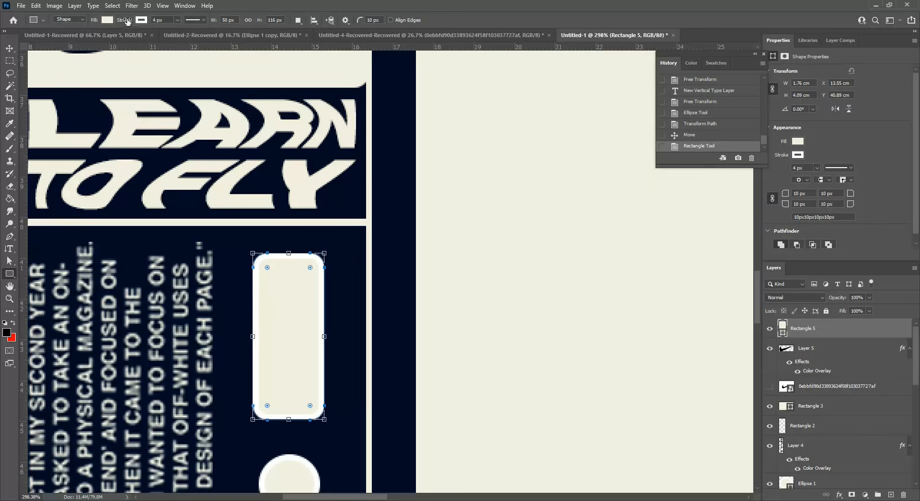
# Remove the fill of the rounded rectangle around 2001 and set its stroke to 2 px
pyautogui.click(106, 21)
pyautogui.click(51, 38)
pyautogui.moveTo(130, 20); pyautogui.dragTo(117, 23)
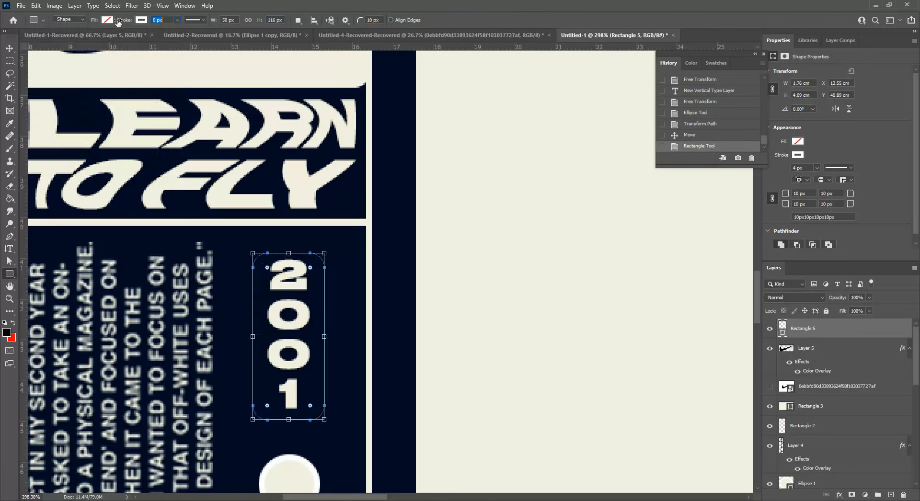
pyautogui.write('2')
pyautogui.press('Return')
pyautogui.press('v')
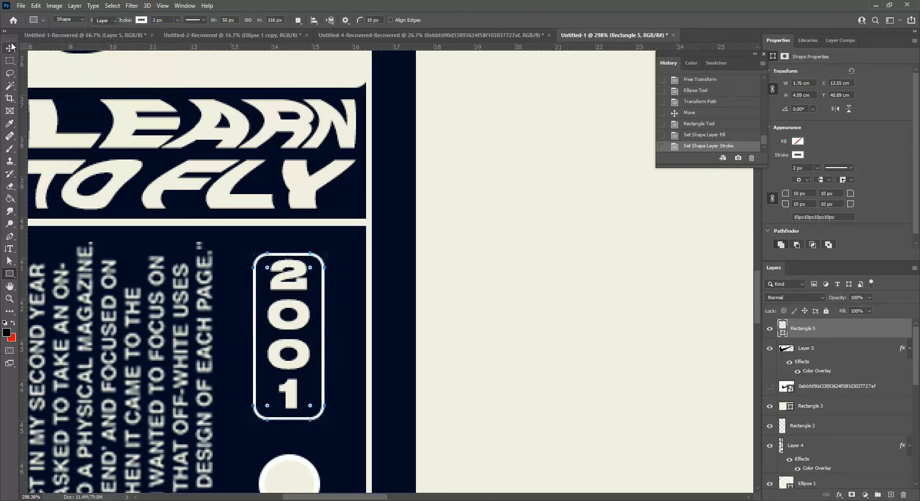
# Place the world icon as an embedded smart object about 5.47 cm wide on the navy stripe below the frame
pyautogui.scroll(-2, 252, 169)
pyautogui.scroll(-8, 251, 170)
pyautogui.click(337, 193)
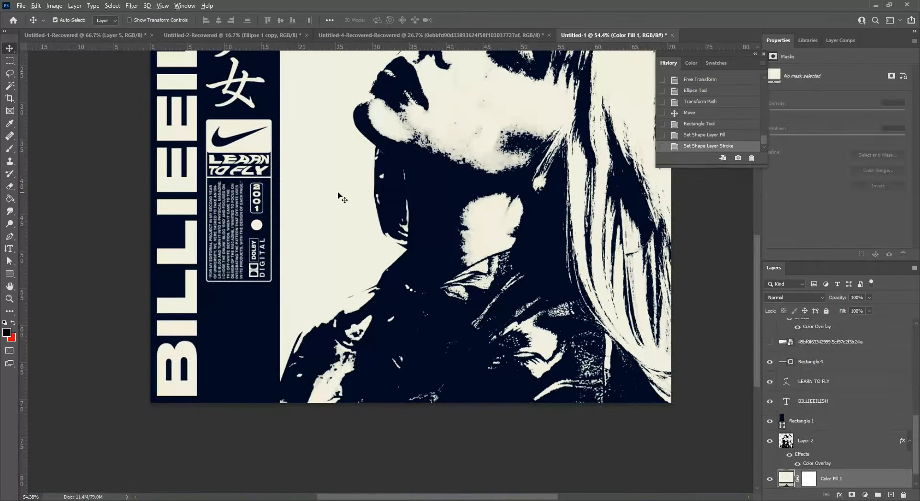
pyautogui.scroll(-3, 337, 193)
pyautogui.scroll(3, 337, 195)
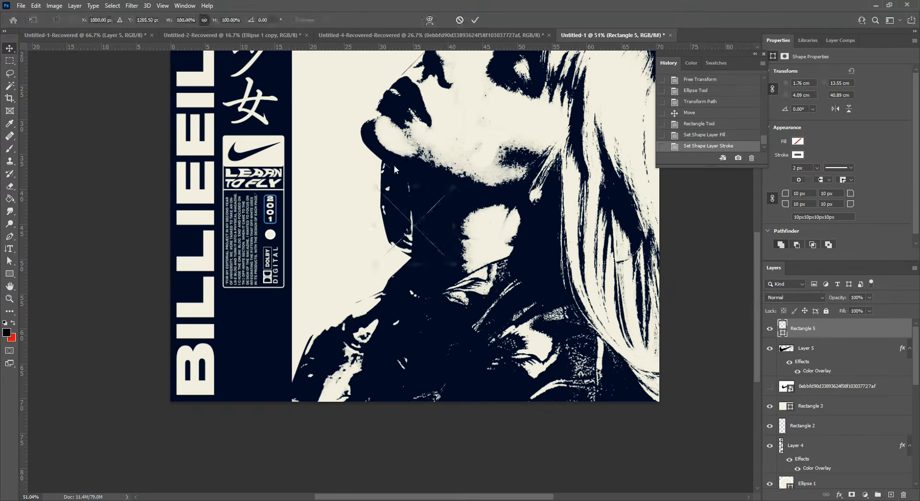
pyautogui.moveTo(454, 185); pyautogui.dragTo(267, 317)
pyautogui.click(474, 20)
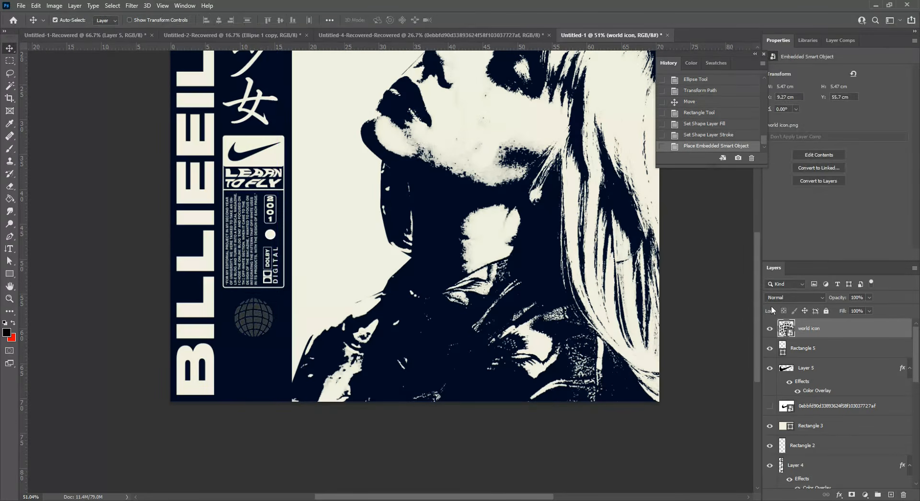
# Add a cream Color Overlay to the world icon layer
pyautogui.doubleClick(856, 329)
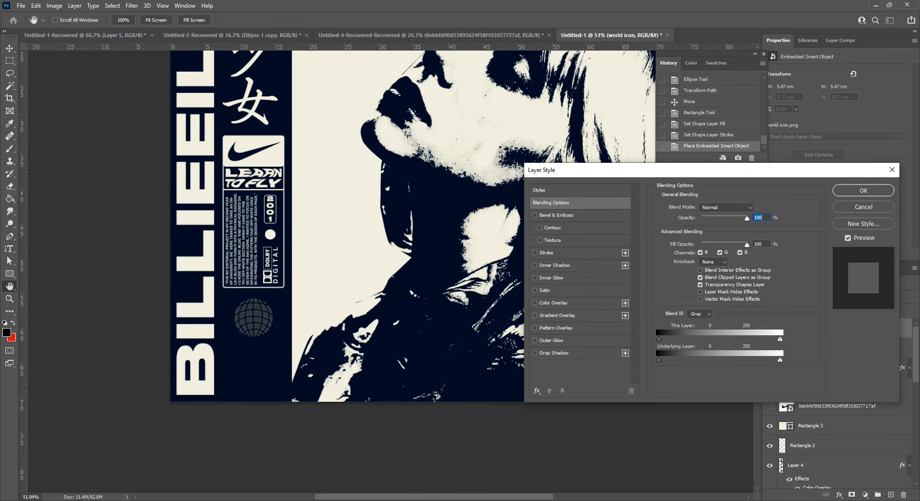
pyautogui.click(553, 303)
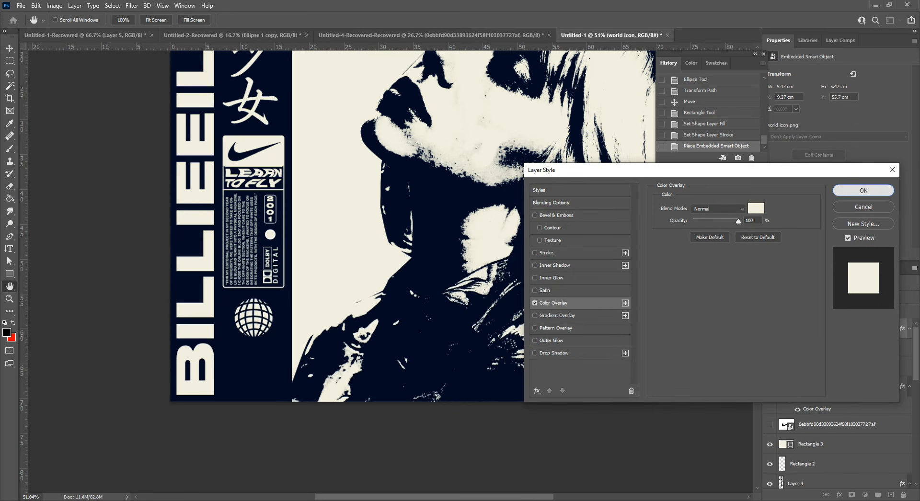
pyautogui.click(863, 190)
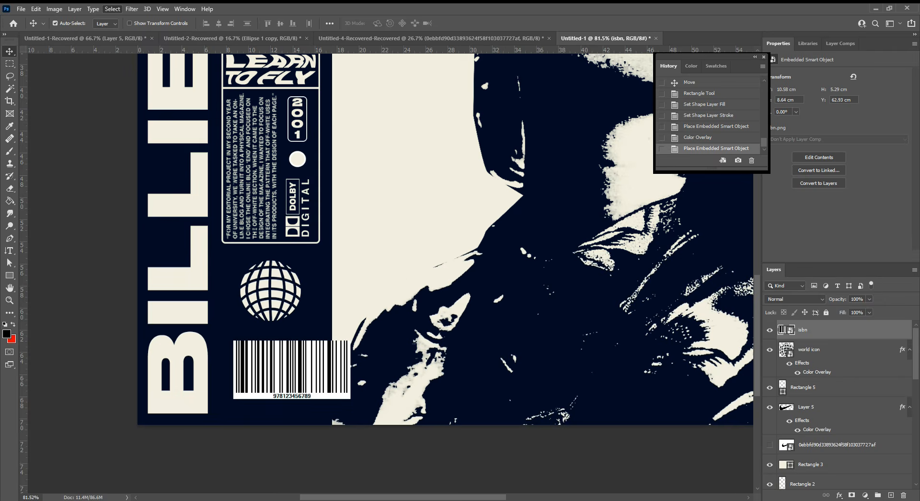
# Extract the barcode's black parts to a new layer with Color Range at fuzziness 200 and delete the original isbn layer
pyautogui.click(129, 104)
pyautogui.click(409, 159)
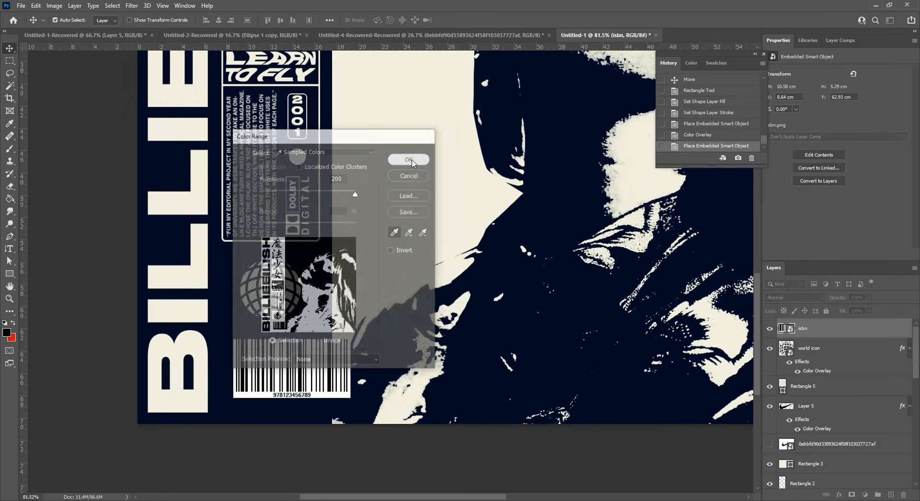
pyautogui.hotkey('ctrl', 'j')
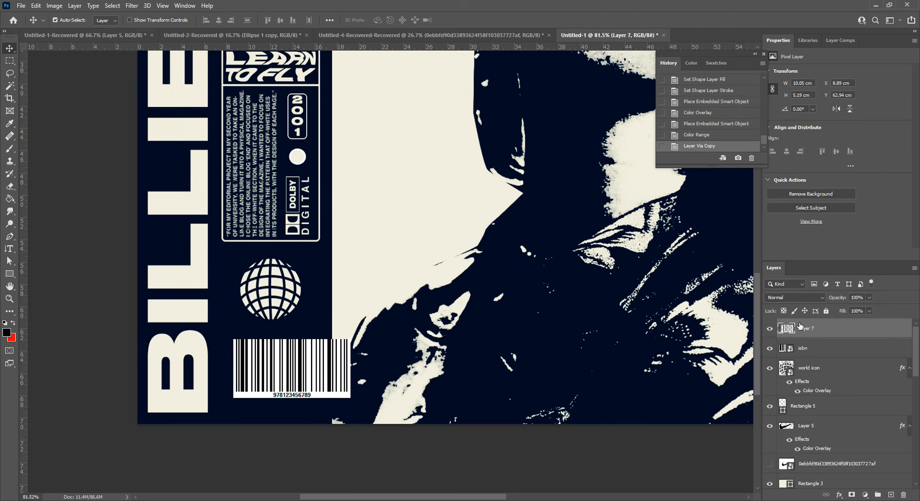
pyautogui.click(769, 346)
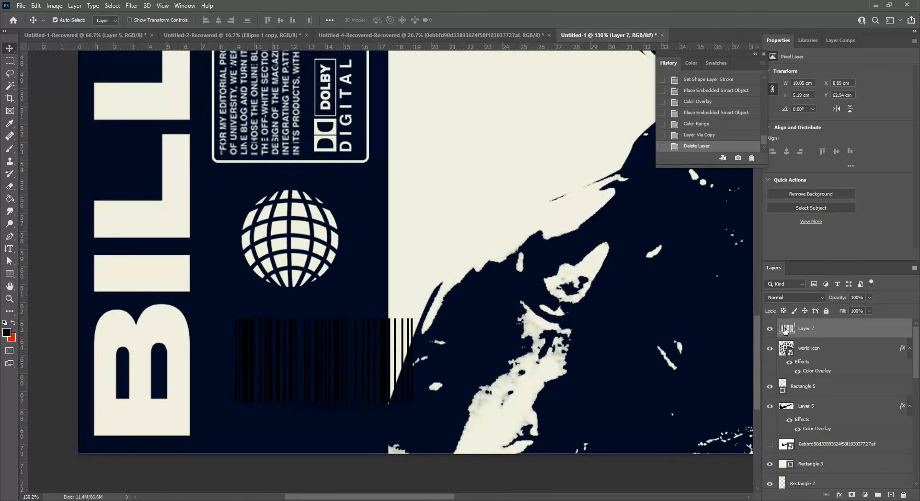
# Apply a cream Color Overlay to the extracted barcode layer and scale it to about 7.9 × 4.09 cm at the stripe's bottom
pyautogui.doubleClick(854, 329)
pyautogui.click(553, 303)
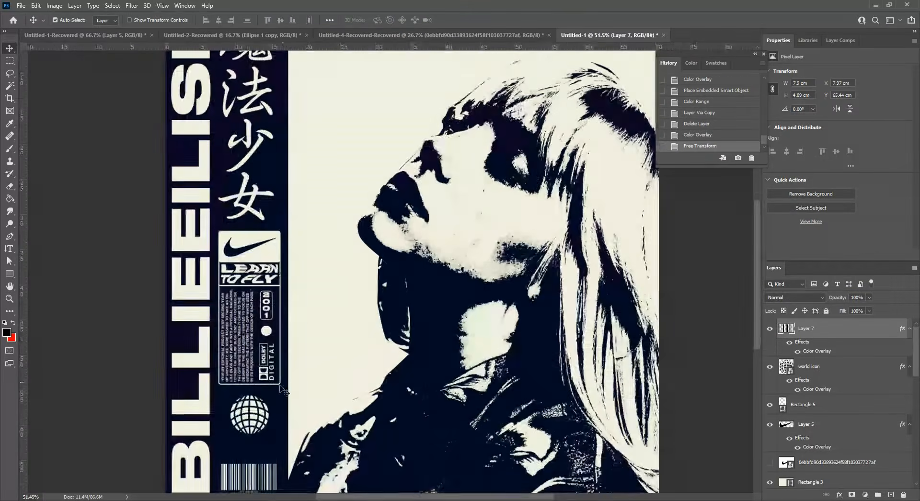
# Move the world icon slightly down to Y 57.07 cm, between the Nike frame and the barcode
pyautogui.moveTo(258, 416); pyautogui.dragTo(255, 422)
pyautogui.scroll(-6, 260, 412)
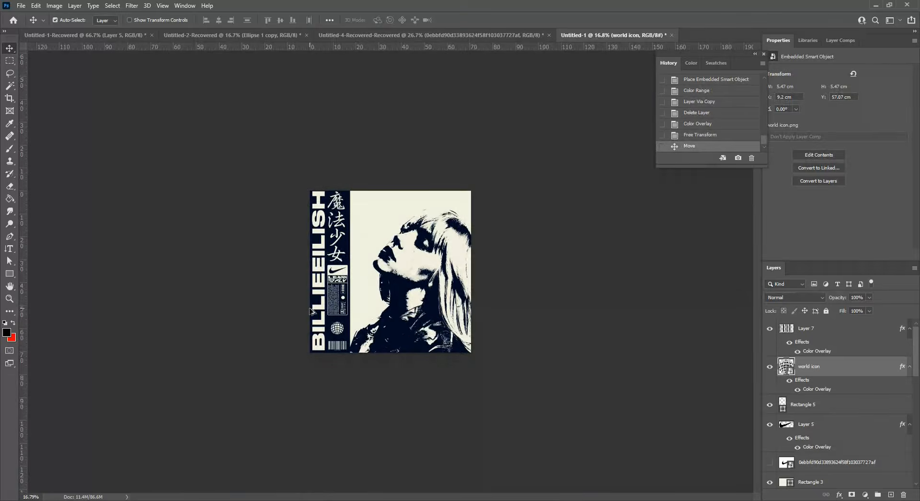
pyautogui.scroll(2, 310, 311)
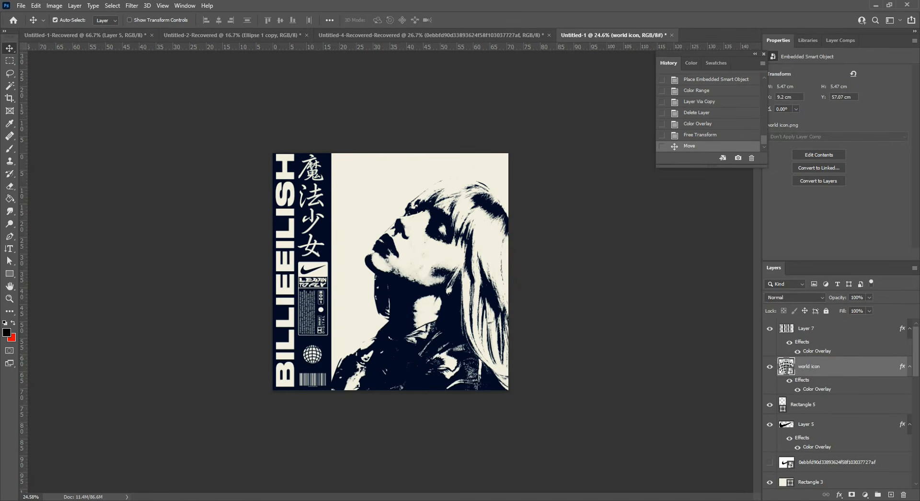
pyautogui.scroll(2, 366, 335)
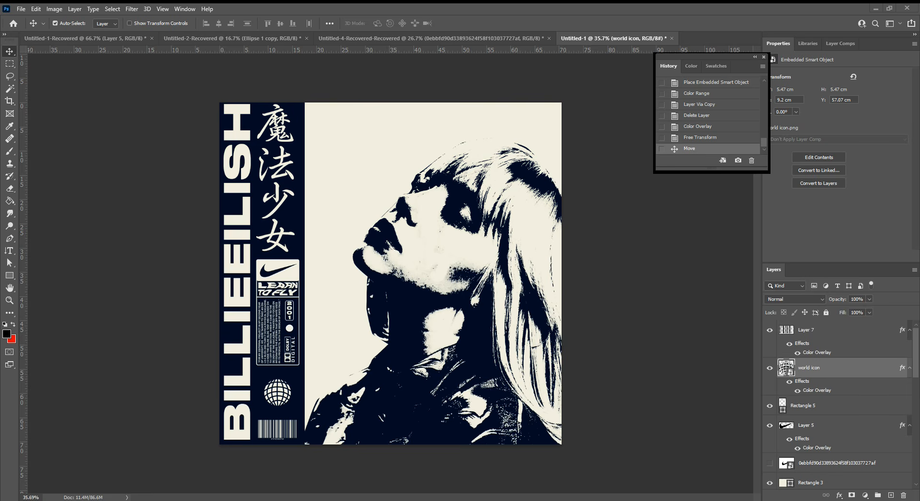
# Bring the grunge texture overlay and both Paper texture 3 layers from Untitled-4-Recovered-Recovered into the Untitled-1 poster, stacked above all other layers
pyautogui.click(431, 38)
pyautogui.scroll(-1, 814, 383)
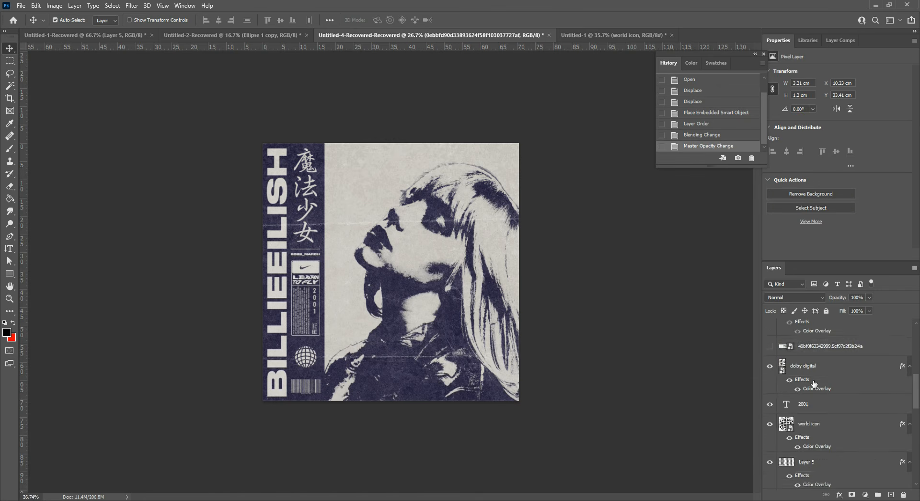
pyautogui.scroll(5, 814, 383)
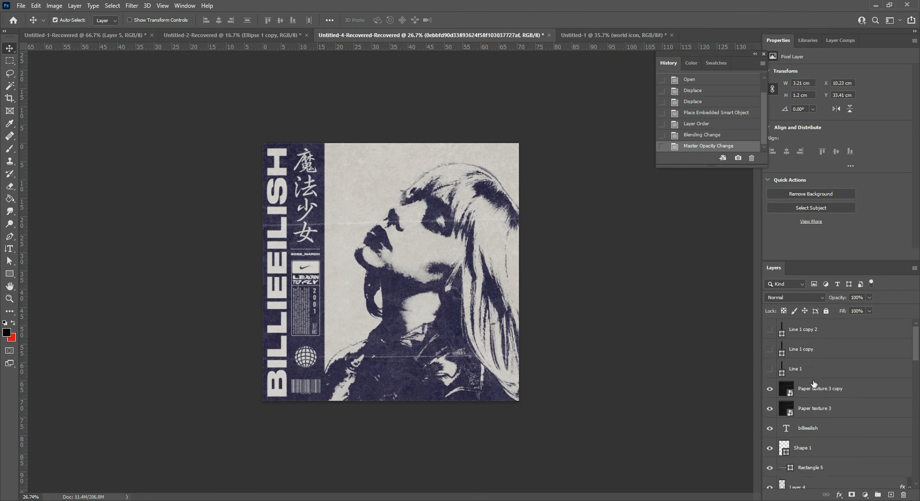
pyautogui.keyDown('shift'); pyautogui.click(805, 425); pyautogui.keyUp('shift')
pyautogui.keyDown('shift'); pyautogui.click(816, 394); pyautogui.keyUp('shift')
pyautogui.click(818, 405)
pyautogui.keyDown('shift'); pyautogui.click(813, 425); pyautogui.keyUp('shift')
pyautogui.click(825, 332)
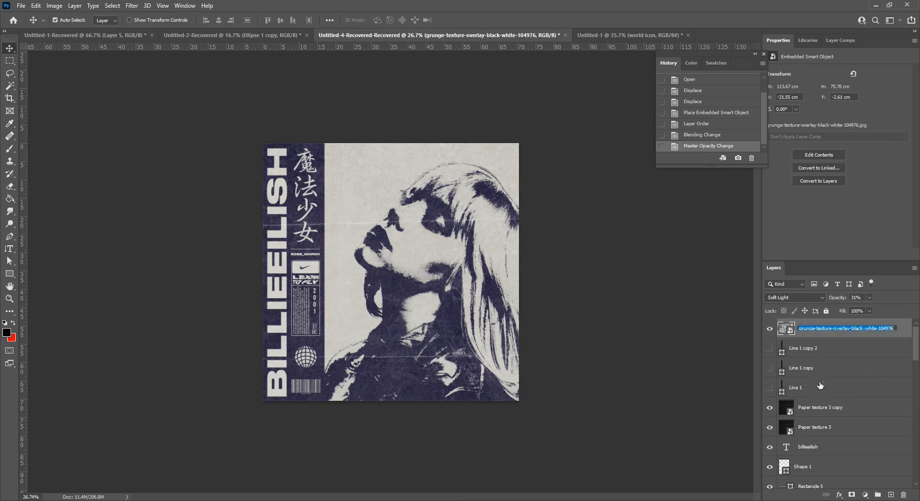
pyautogui.moveTo(894, 330); pyautogui.dragTo(768, 360)
pyautogui.keyDown('shift'); pyautogui.click(815, 427); pyautogui.keyUp('shift')
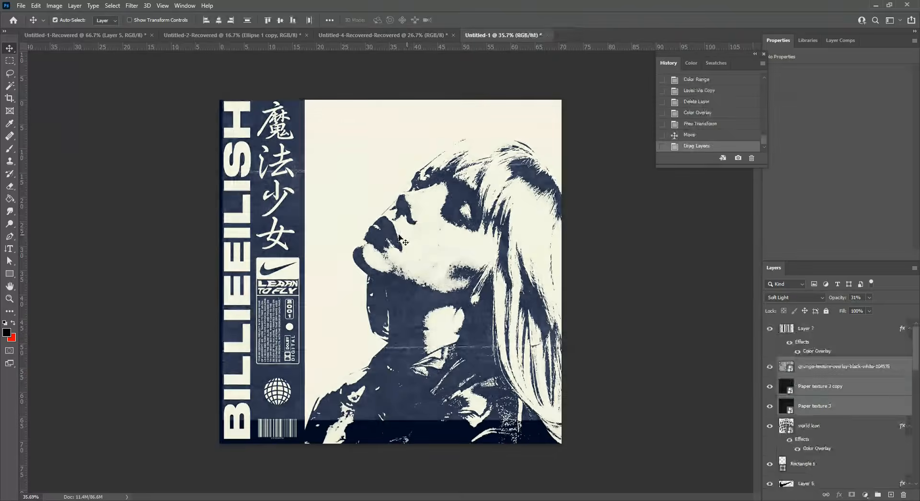
pyautogui.moveTo(842, 378); pyautogui.dragTo(843, 326)
pyautogui.moveTo(770, 368); pyautogui.dragTo(770, 329)
# Set the blend mode of both Paper texture 3 layers and the grunge texture overlay to Normal
pyautogui.click(813, 349)
pyautogui.click(796, 297)
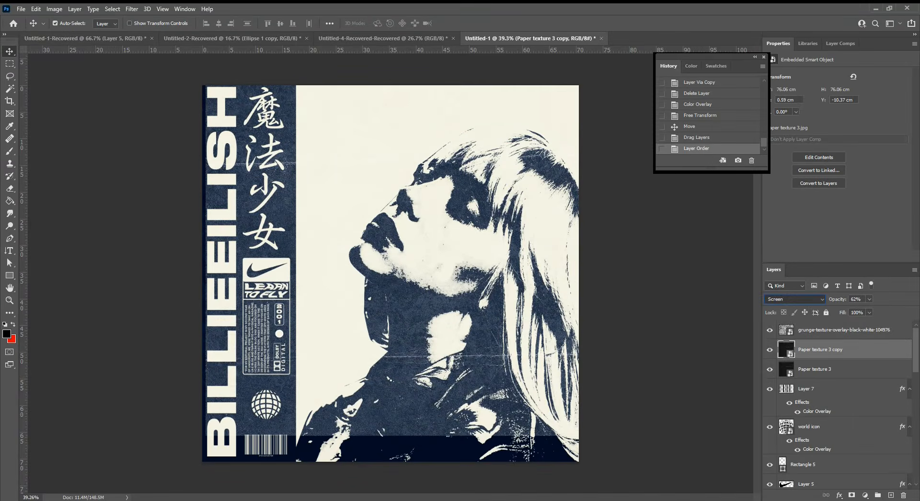
pyautogui.click(809, 327)
pyautogui.click(800, 367)
pyautogui.click(797, 298)
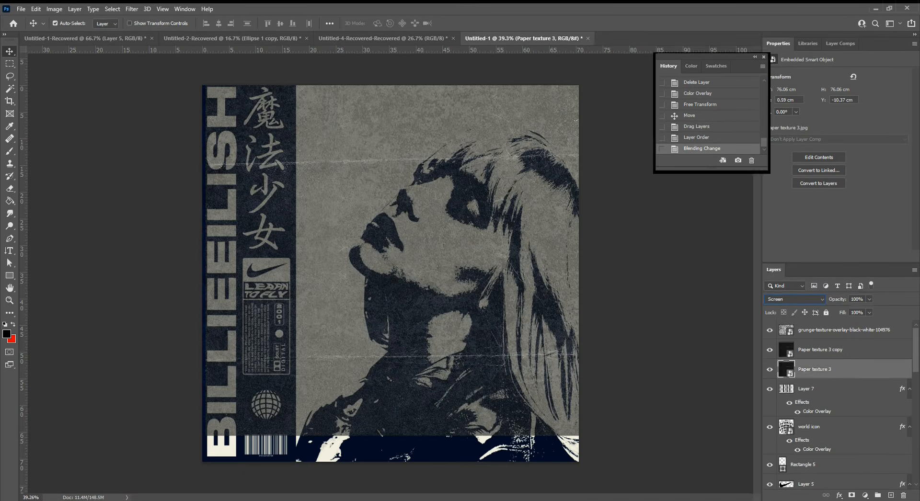
pyautogui.click(809, 327)
pyautogui.click(811, 330)
pyautogui.click(792, 296)
pyautogui.click(805, 287)
# Raise the opacity of the Paper texture 3 copy and the grunge texture overlay to 100%
pyautogui.click(829, 350)
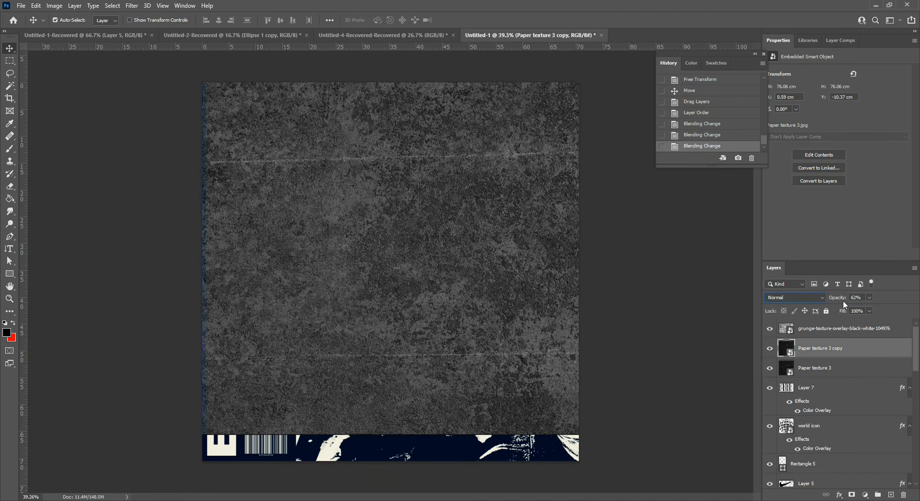
pyautogui.moveTo(842, 300); pyautogui.dragTo(876, 300)
pyautogui.click(811, 329)
# Delete the Paper texture 3 copy layer and hide the grunge texture overlay
pyautogui.click(809, 350)
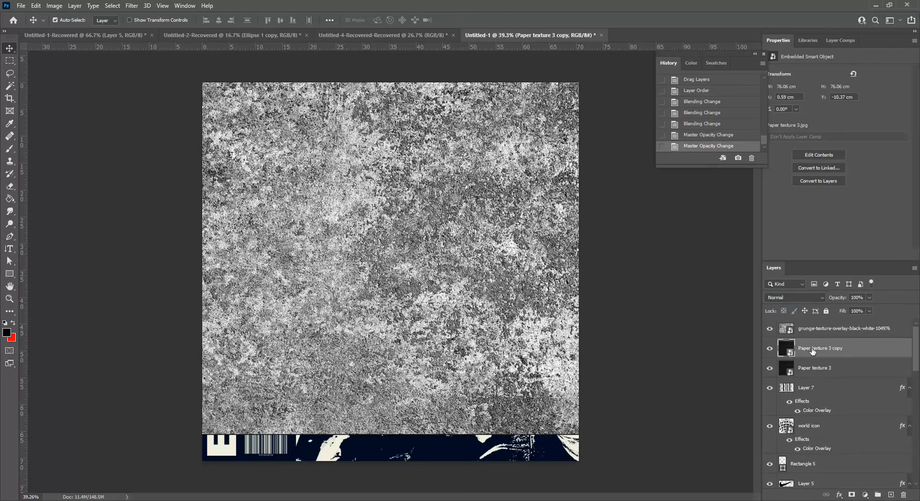
pyautogui.press('Delete')
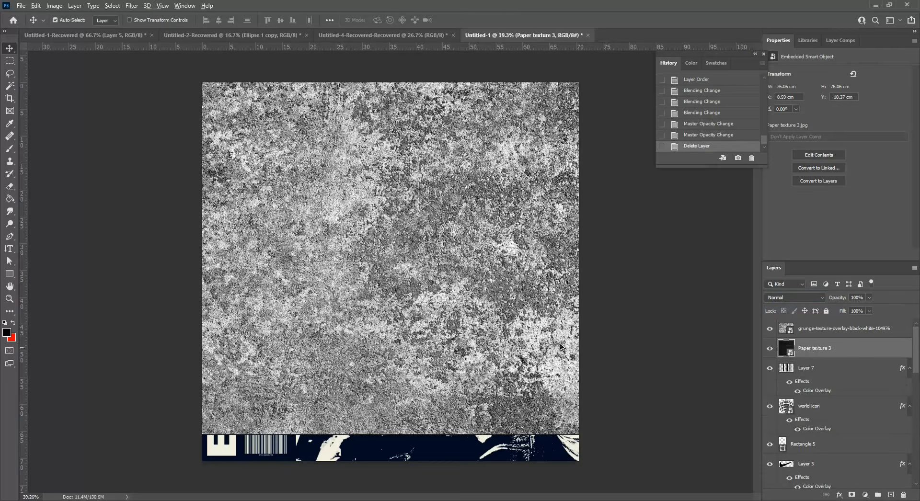
pyautogui.scroll(-3, 560, 344)
pyautogui.moveTo(772, 337)
pyautogui.mouseDown()
pyautogui.moveTo(770, 347)
pyautogui.moveTo(769, 328)
pyautogui.mouseUp()
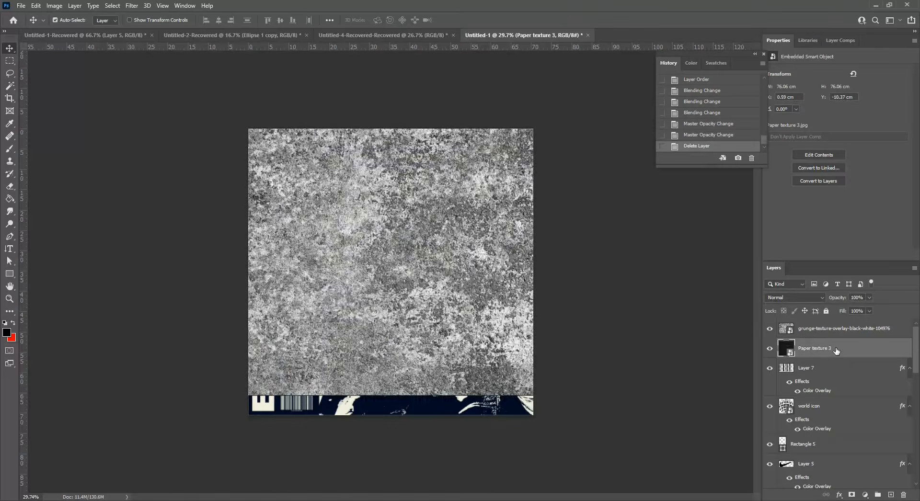
pyautogui.click(770, 329)
# Centre the Paper texture 3 layer on the canvas at X 1000 px, Y 1000 px so it covers the whole poster
pyautogui.hotkey('ctrl', 't')
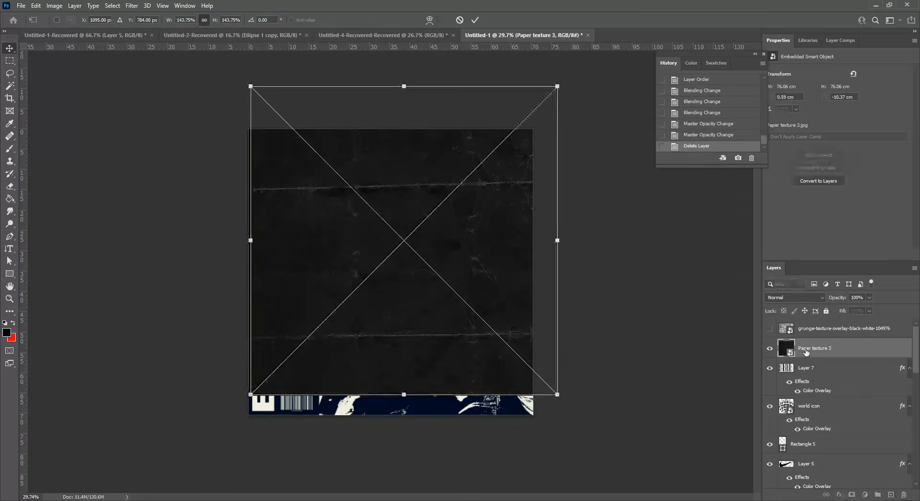
pyautogui.moveTo(467, 147); pyautogui.dragTo(453, 181)
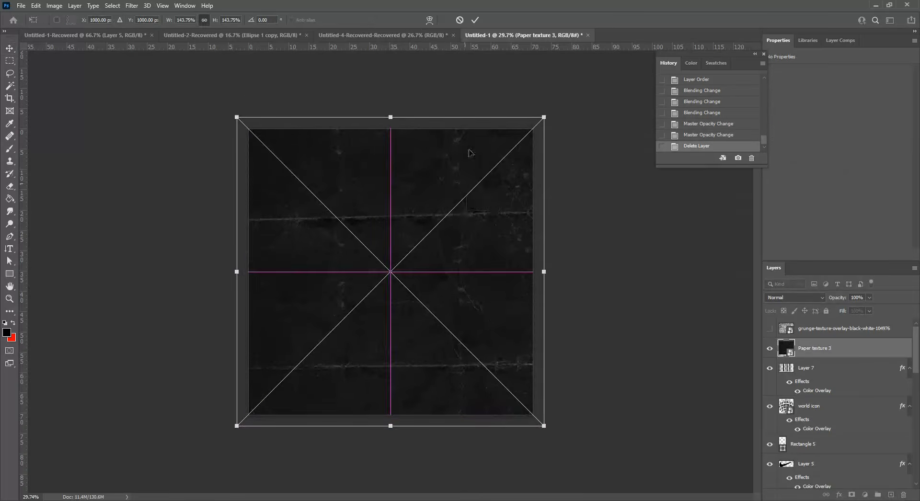
pyautogui.click(474, 20)
# Set Paper texture 3 to Screen blending and duplicate it, lowering the copy's opacity
pyautogui.click(804, 298)
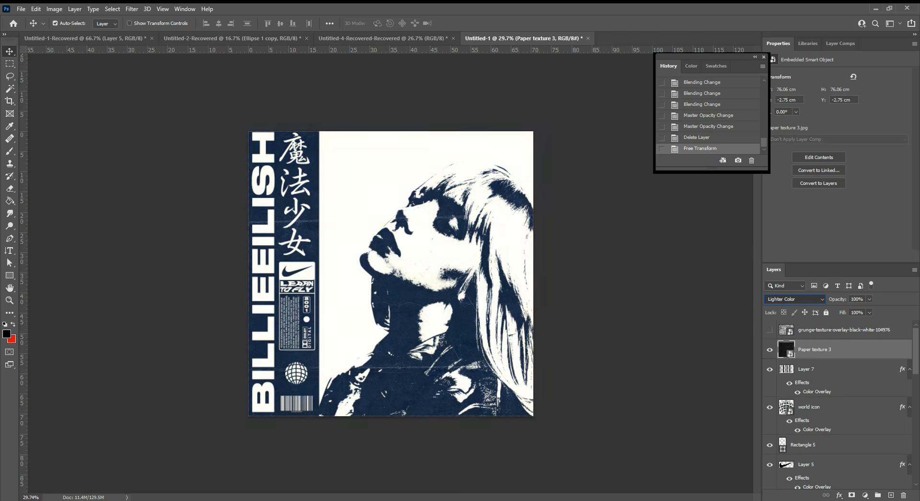
pyautogui.click(789, 345)
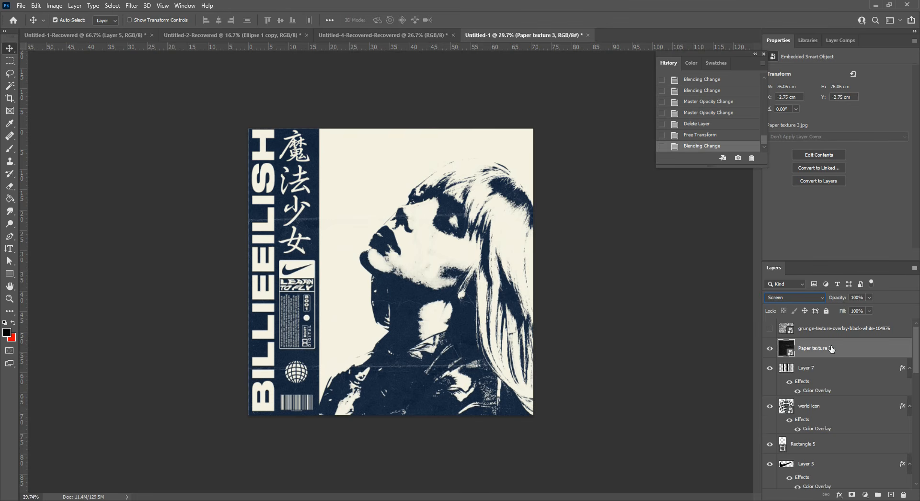
pyautogui.hotkey('ctrl', 'j')
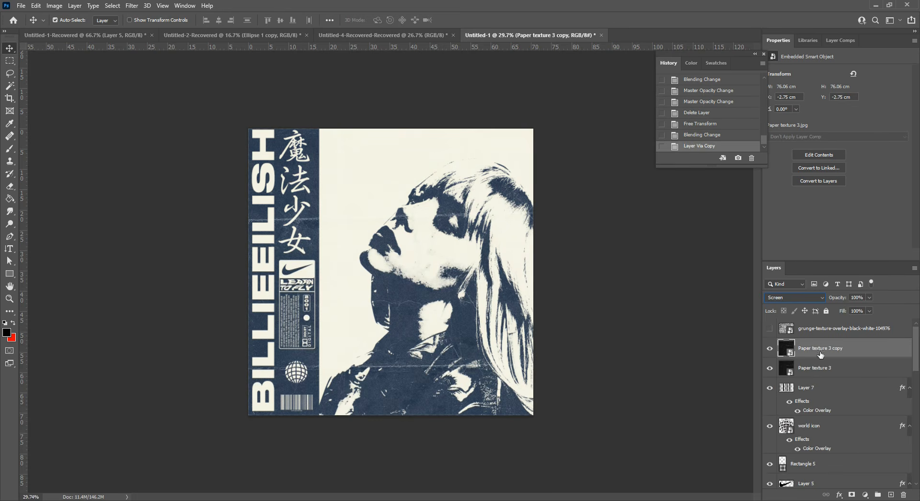
pyautogui.moveTo(841, 298); pyautogui.dragTo(816, 321)
# Show the grunge texture overlay and move it down to about Y -1.9 cm so it covers the whole poster
pyautogui.click(816, 328)
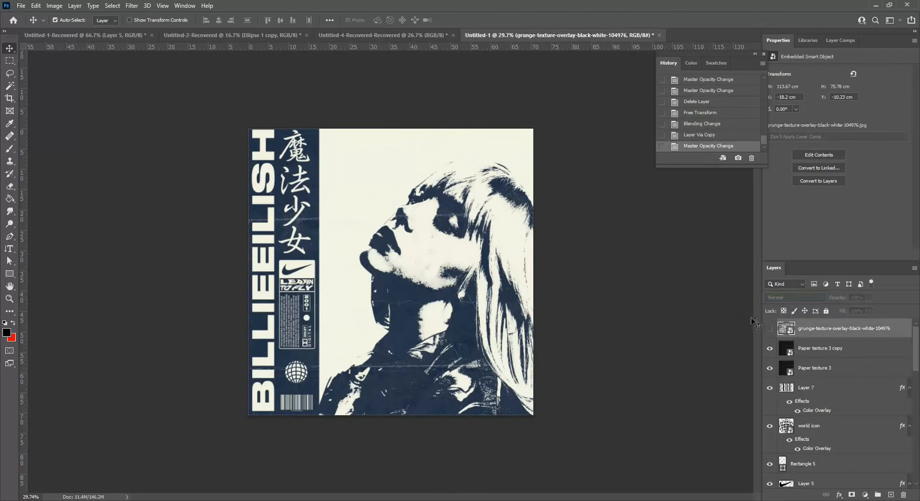
pyautogui.click(770, 329)
pyautogui.moveTo(445, 270); pyautogui.dragTo(447, 299)
# Set the grunge texture overlay's blend mode to Soft Light and its opacity to 38%
pyautogui.scroll(-13, 813, 298)
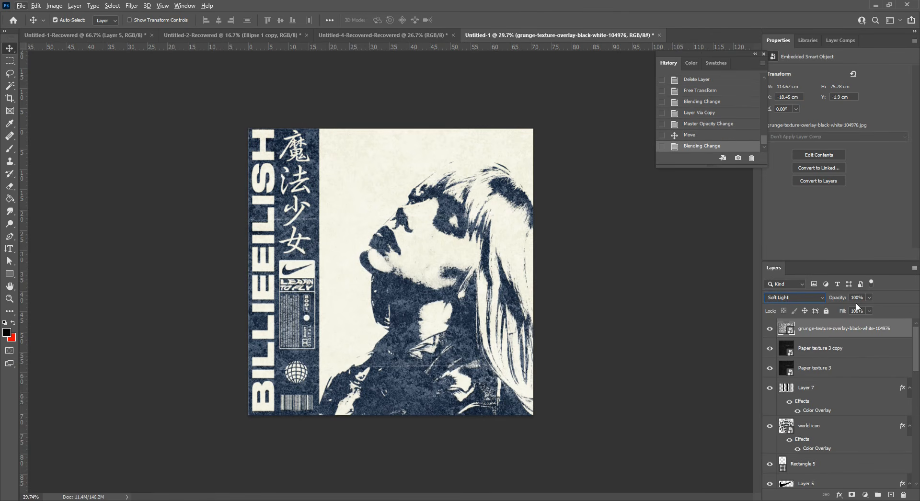
pyautogui.moveTo(843, 301); pyautogui.dragTo(813, 317)
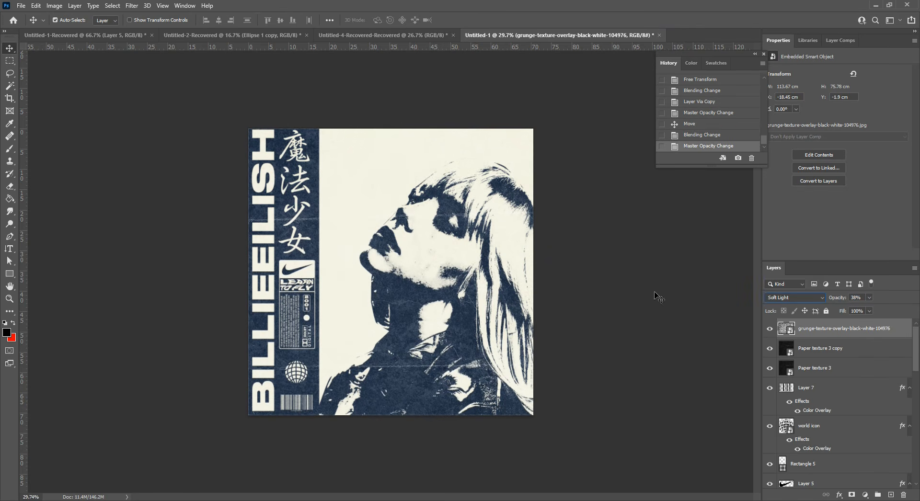
pyautogui.click(157, 230)
pyautogui.scroll(-10, 156, 231)
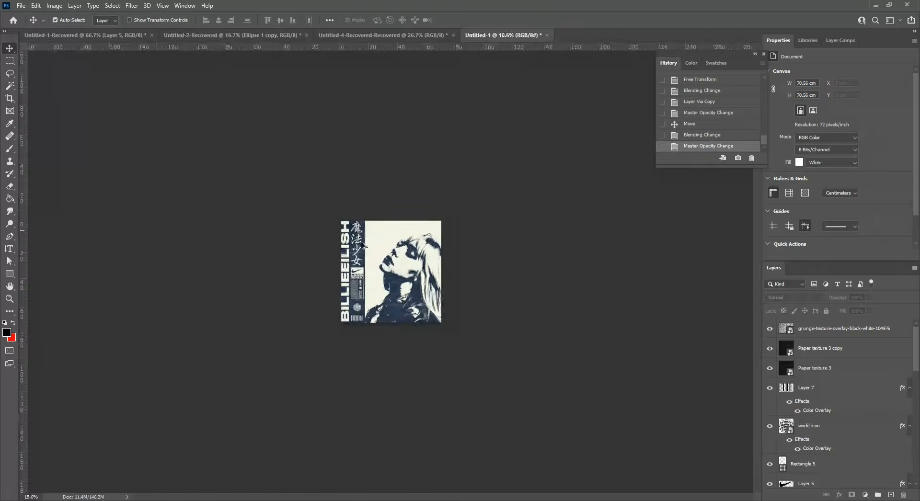
pyautogui.scroll(9, 156, 231)
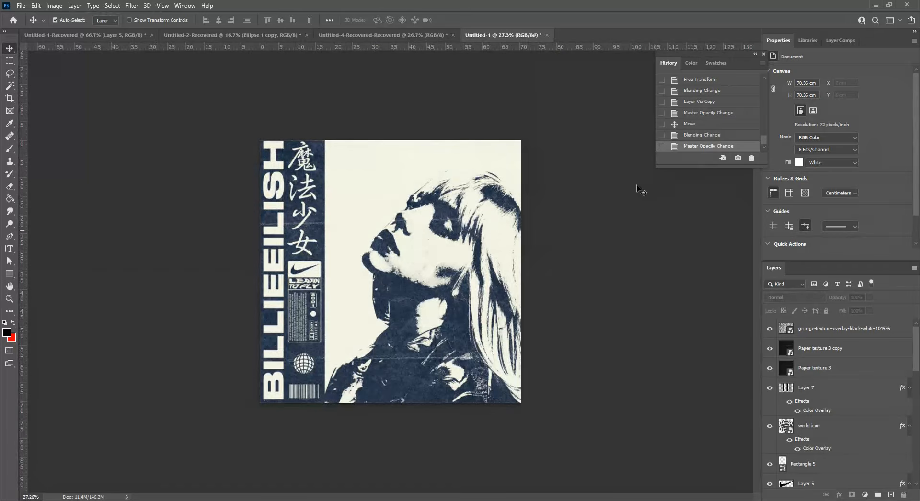